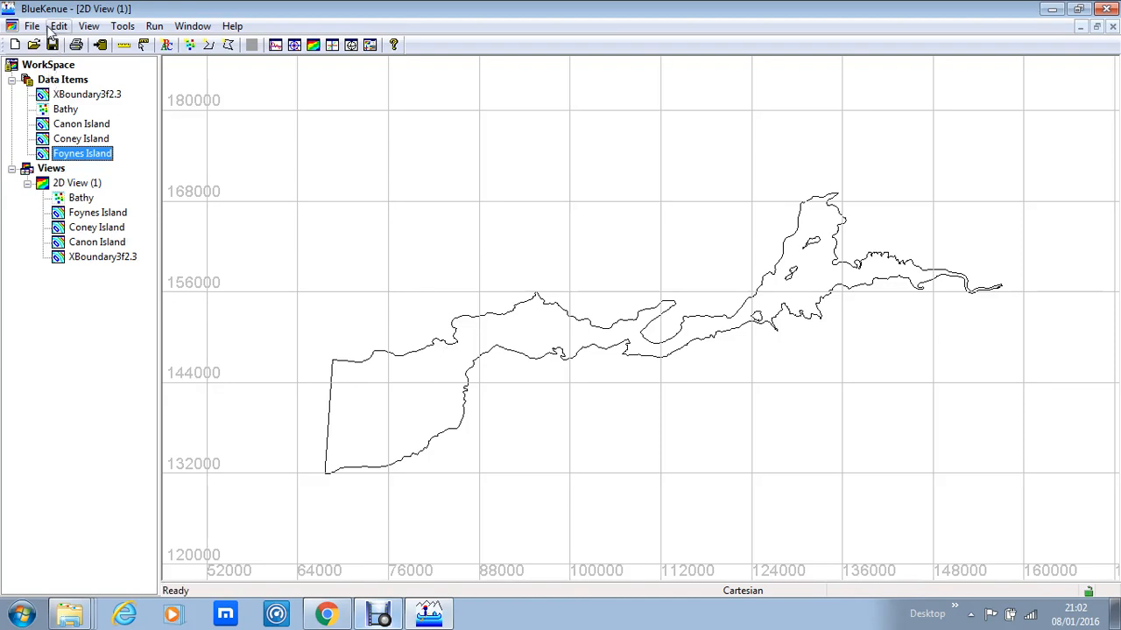
Display the Bathy points in the 2D view to check the bathymetry, and hide them again
{"action": "left_click", "coordinate": [80, 199]}
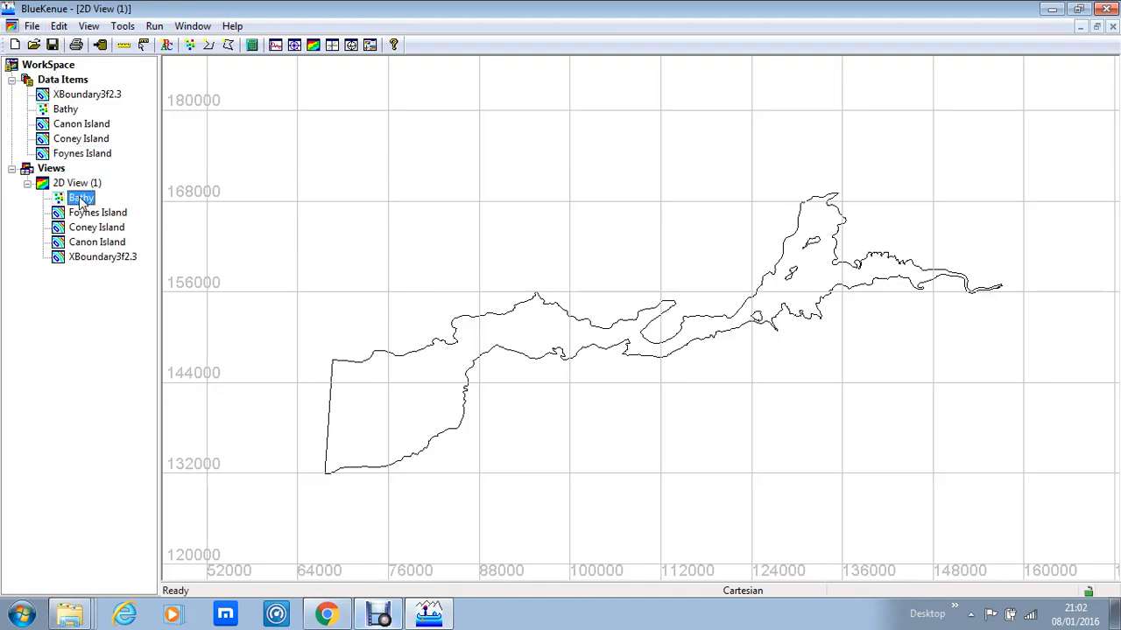
{"action": "right_click", "coordinate": [80, 199]}
{"action": "left_click", "coordinate": [99, 223]}
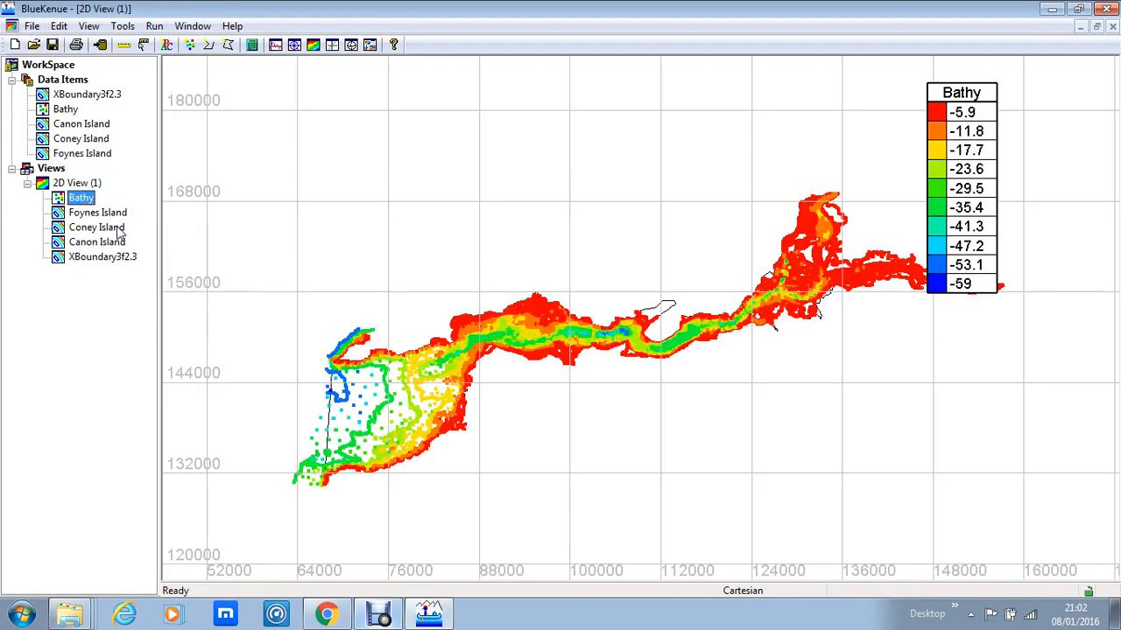
{"action": "right_click", "coordinate": [87, 201]}
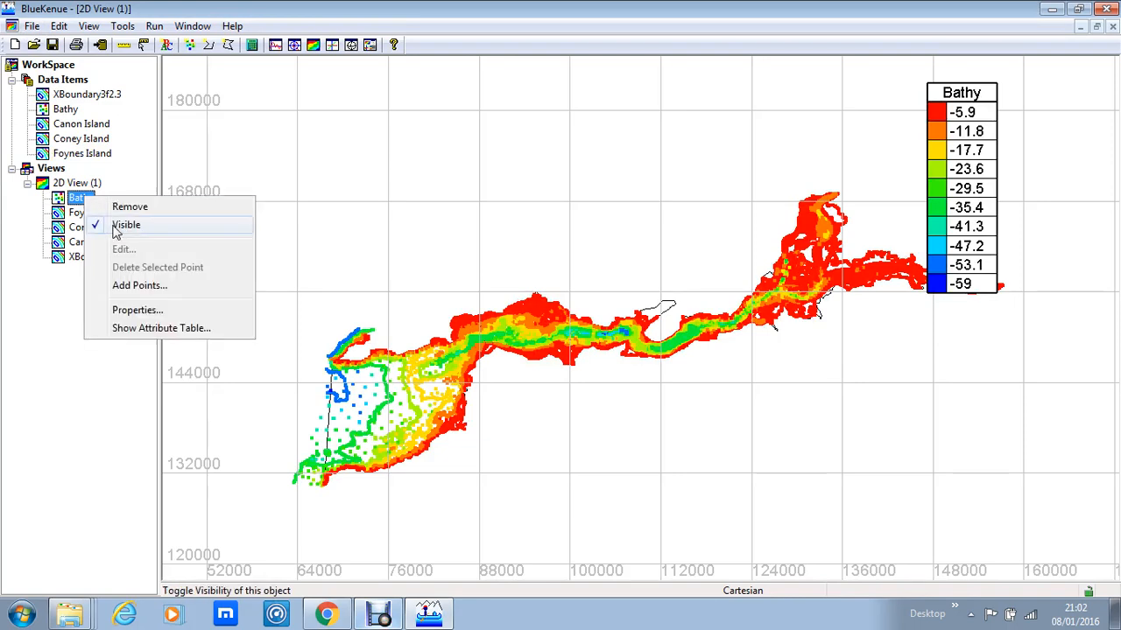
{"action": "left_click", "coordinate": [115, 229]}
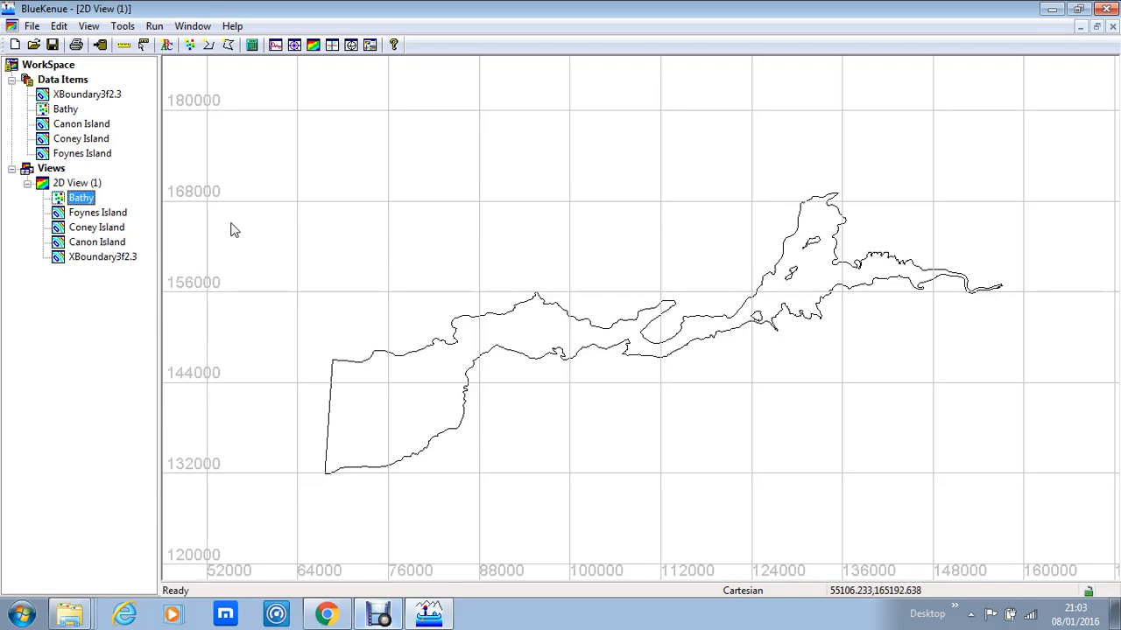
Create a T3 mesh generator with a default edge length of 750 and assign XBoundary3f2.3 as its outline
{"action": "left_click", "coordinate": [32, 27]}
{"action": "mouse_move", "coordinate": [70, 51]}
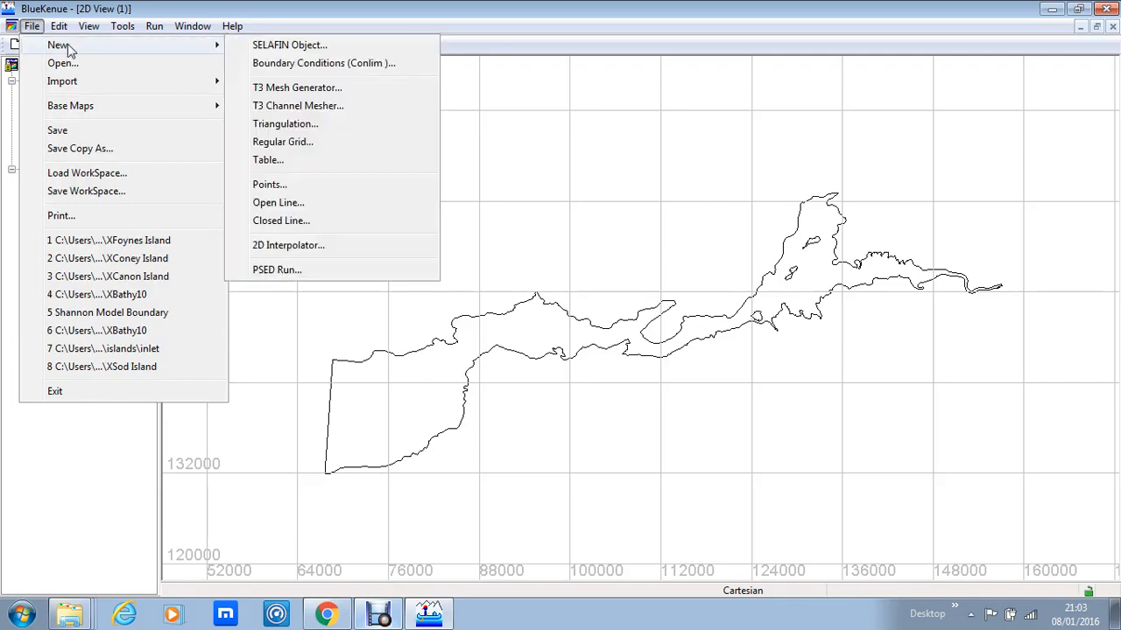
{"action": "left_click", "coordinate": [322, 89]}
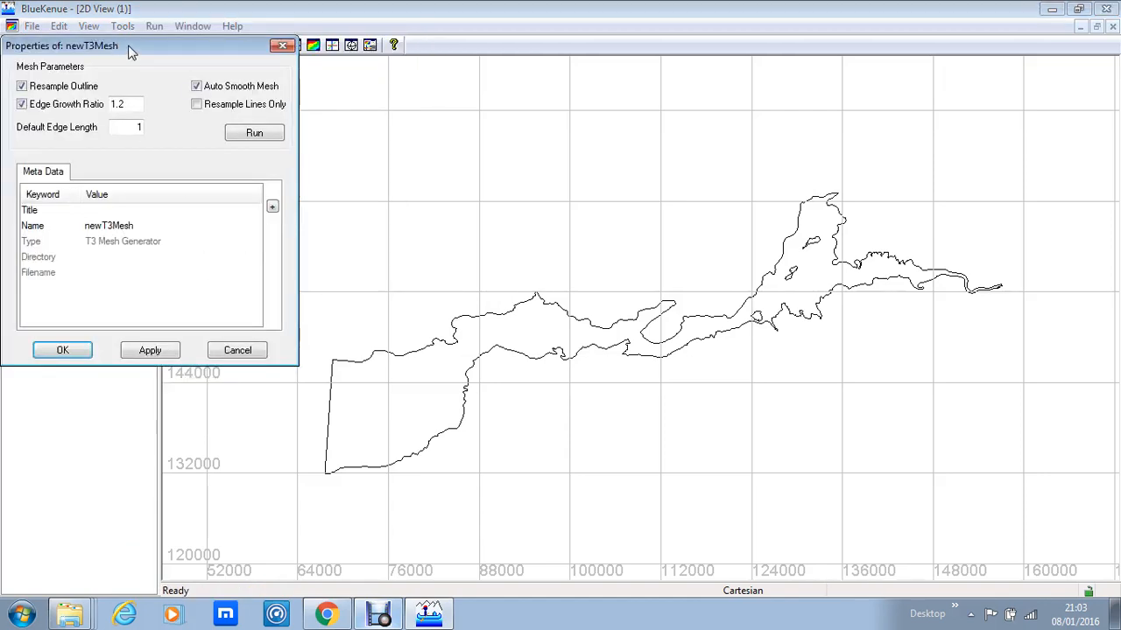
{"action": "left_click_drag", "start_coordinate": [129, 53], "coordinate": [374, 118]}
{"action": "double_click", "coordinate": [382, 193]}
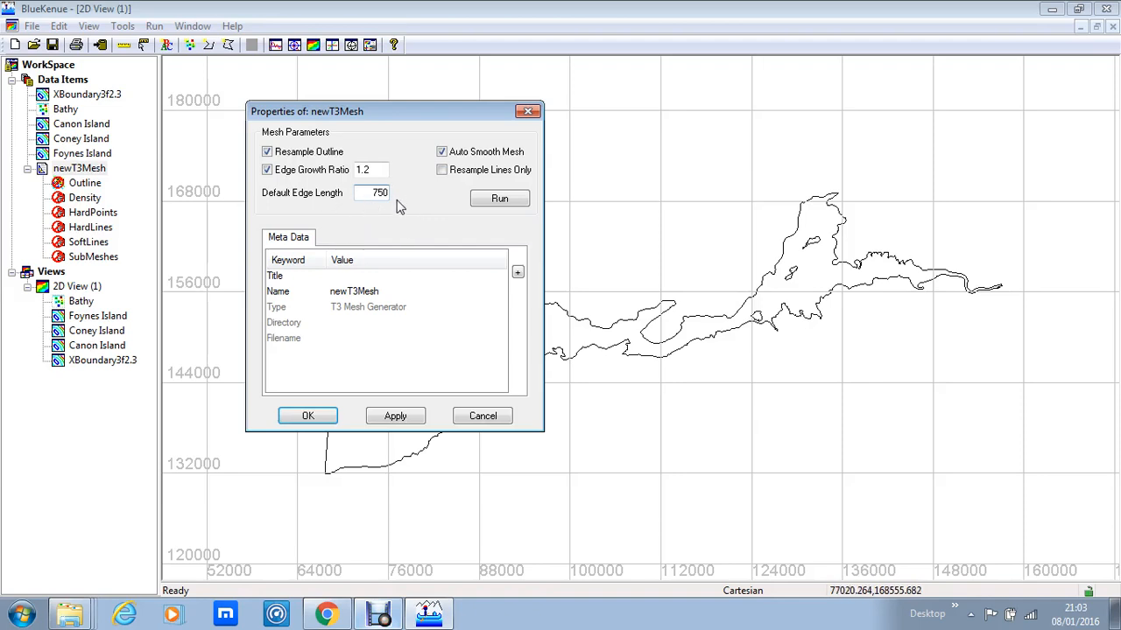
{"action": "left_click", "coordinate": [308, 416]}
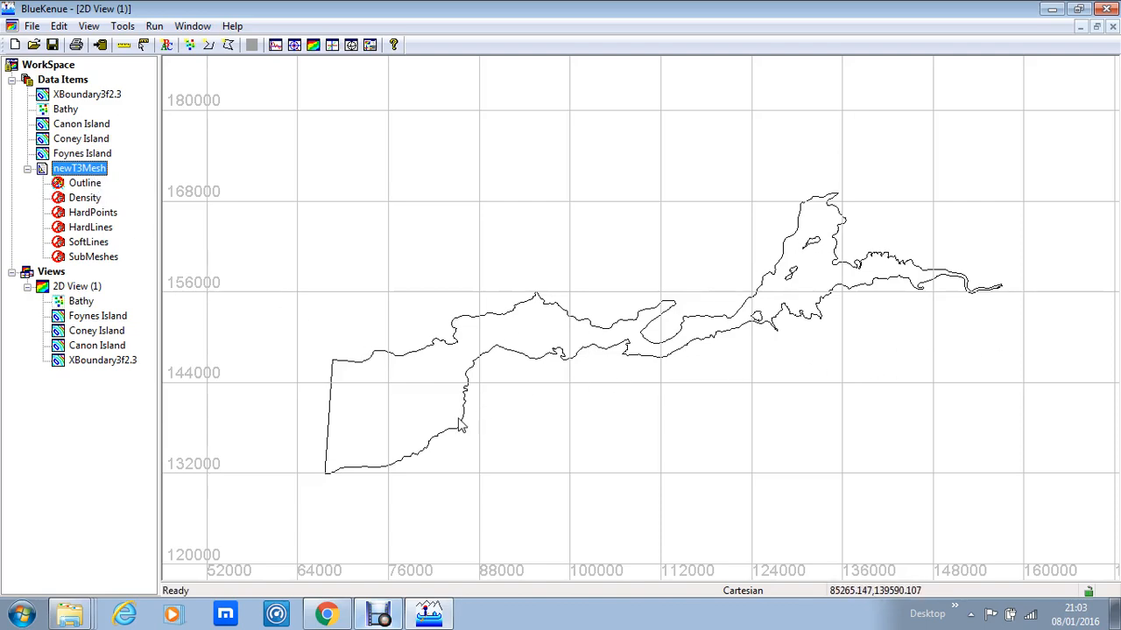
{"action": "left_click", "coordinate": [73, 96]}
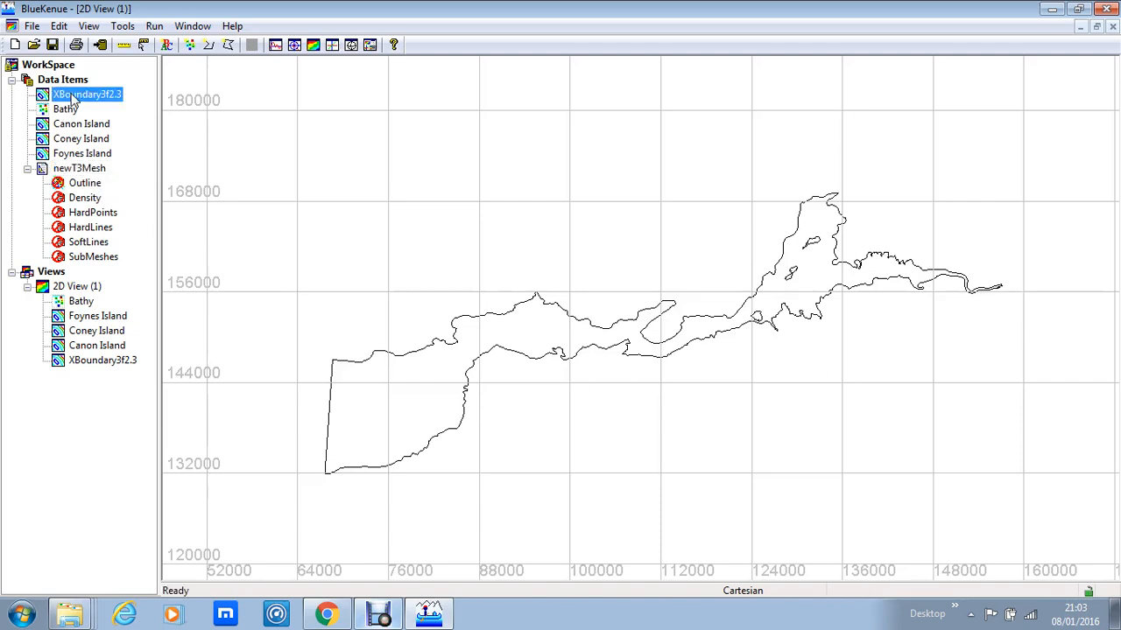
{"action": "left_click_drag", "start_coordinate": [73, 96], "coordinate": [77, 185]}
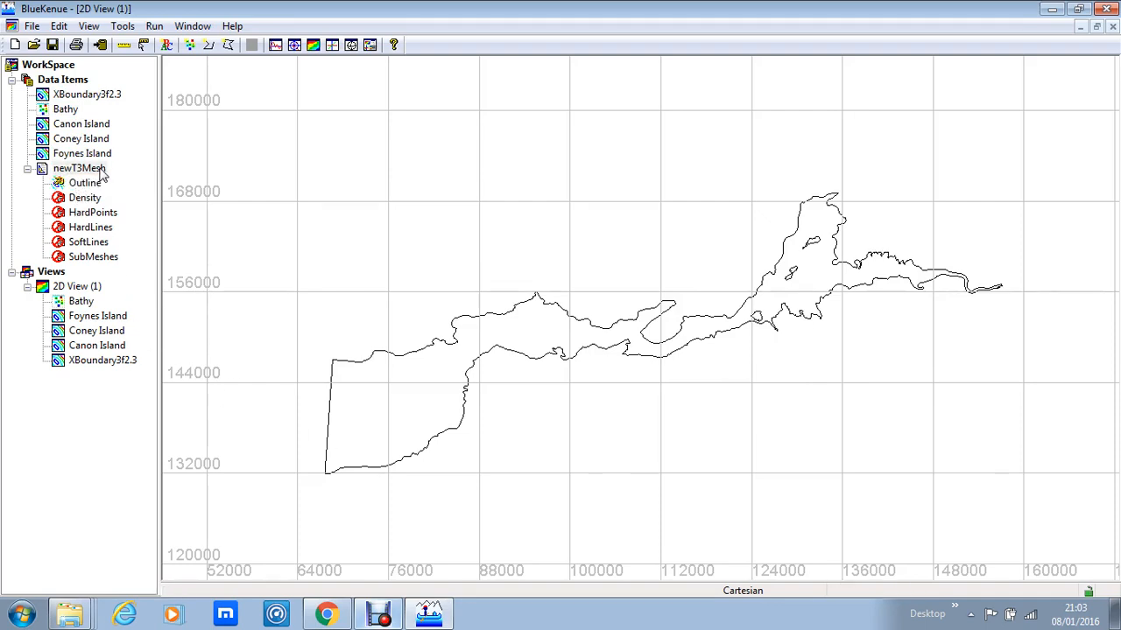
Run the newT3Mesh generator and add the resulting mesh to the 2D view
{"action": "right_click", "coordinate": [102, 171]}
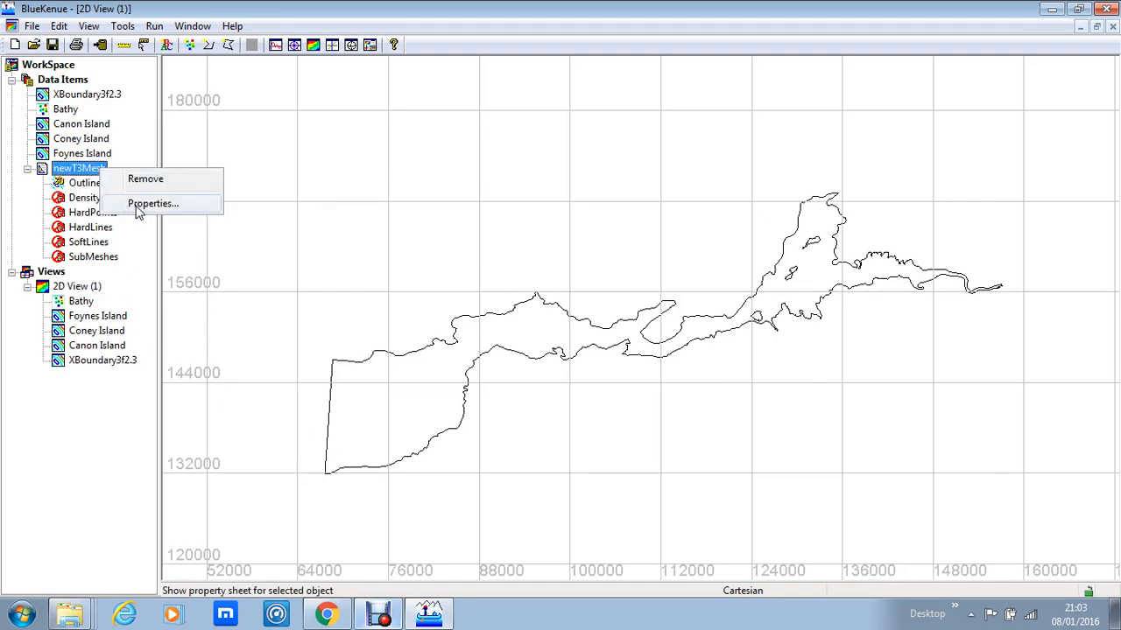
{"action": "right_click", "coordinate": [94, 169]}
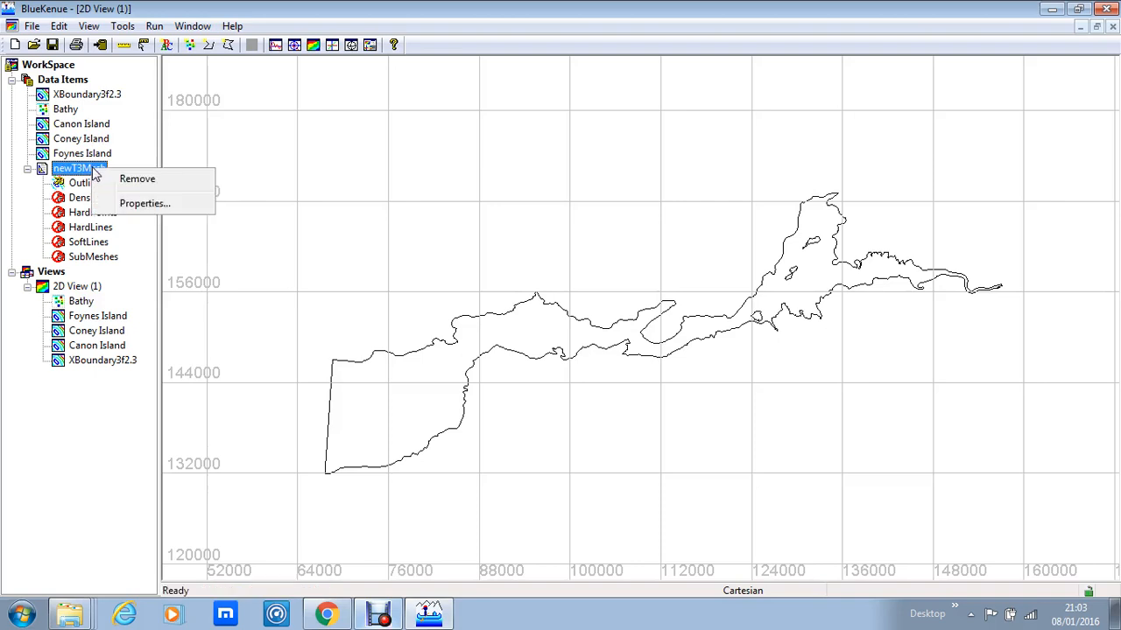
{"action": "left_click", "coordinate": [120, 204]}
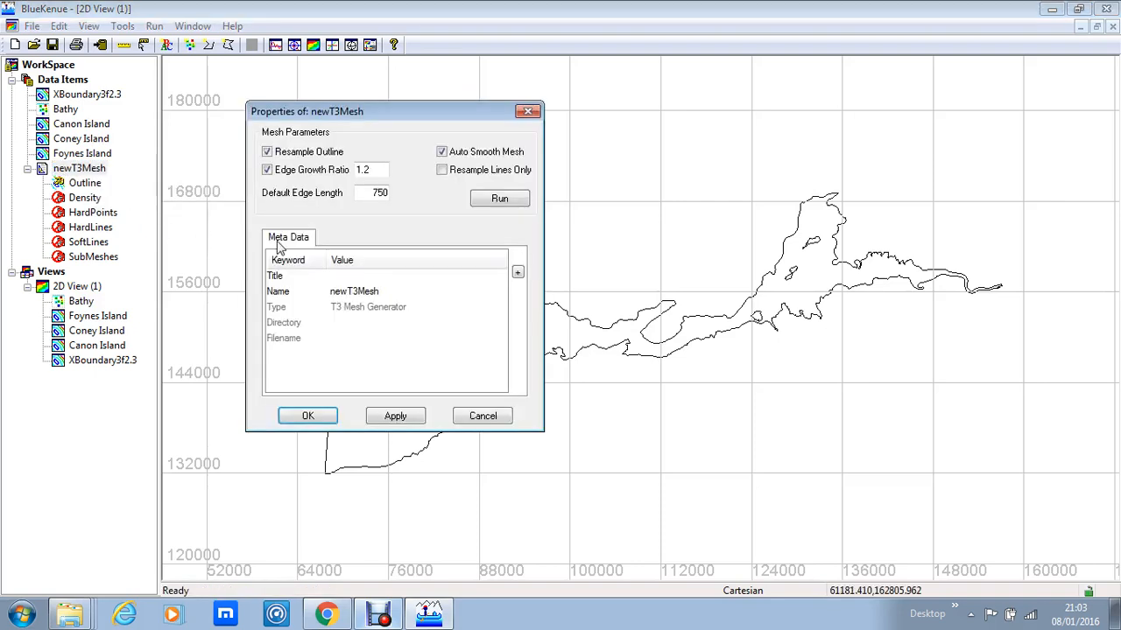
{"action": "left_click", "coordinate": [501, 200]}
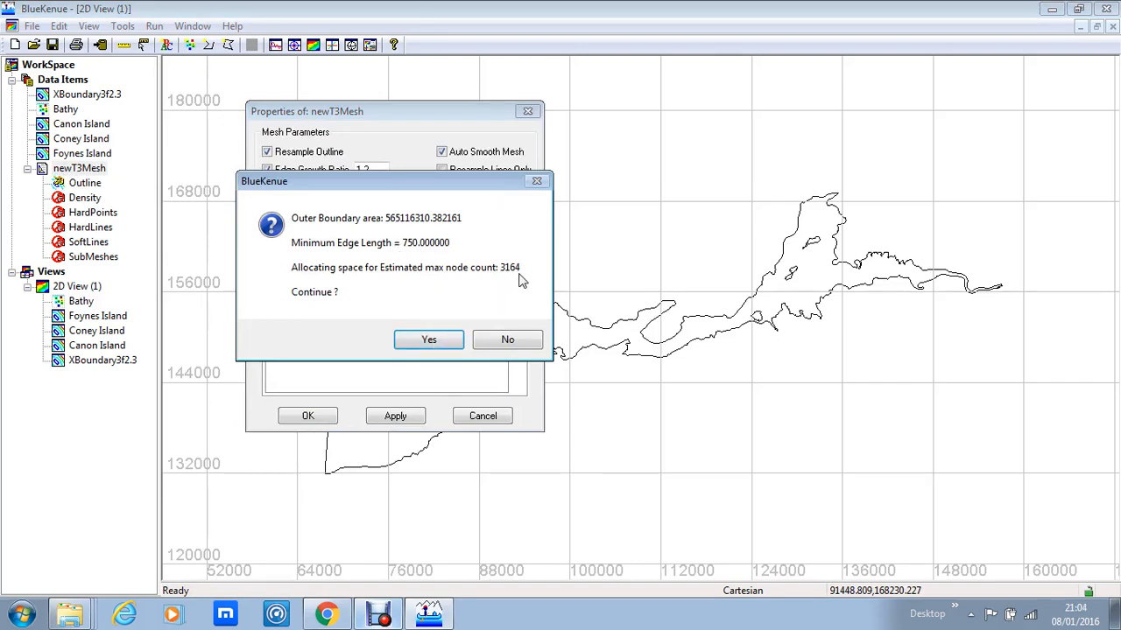
{"action": "left_click", "coordinate": [429, 340]}
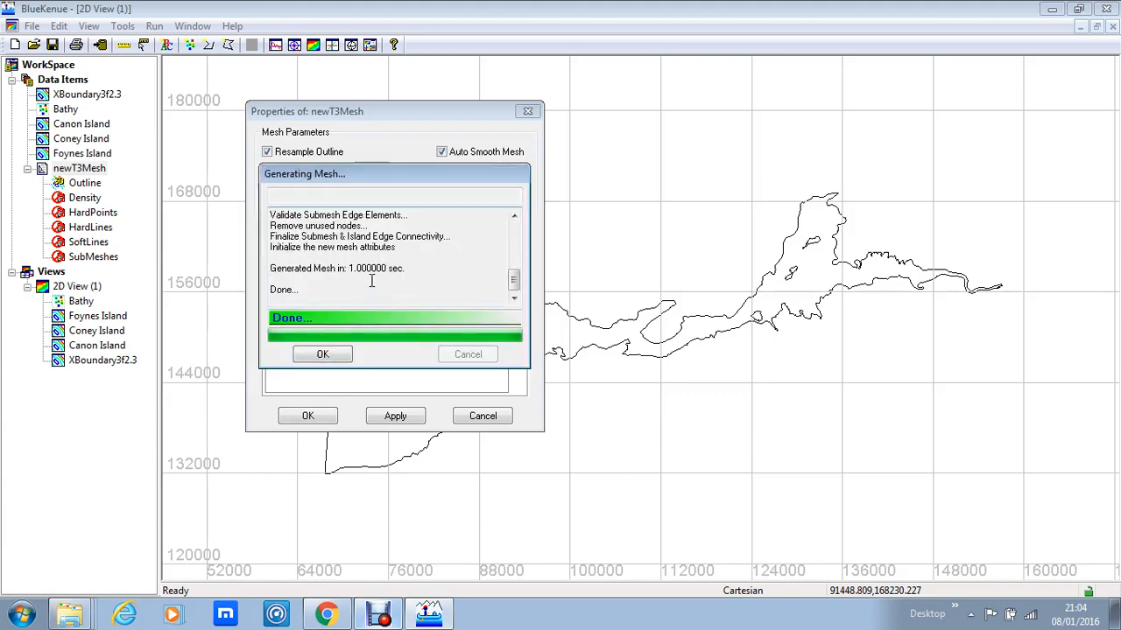
{"action": "left_click", "coordinate": [323, 354]}
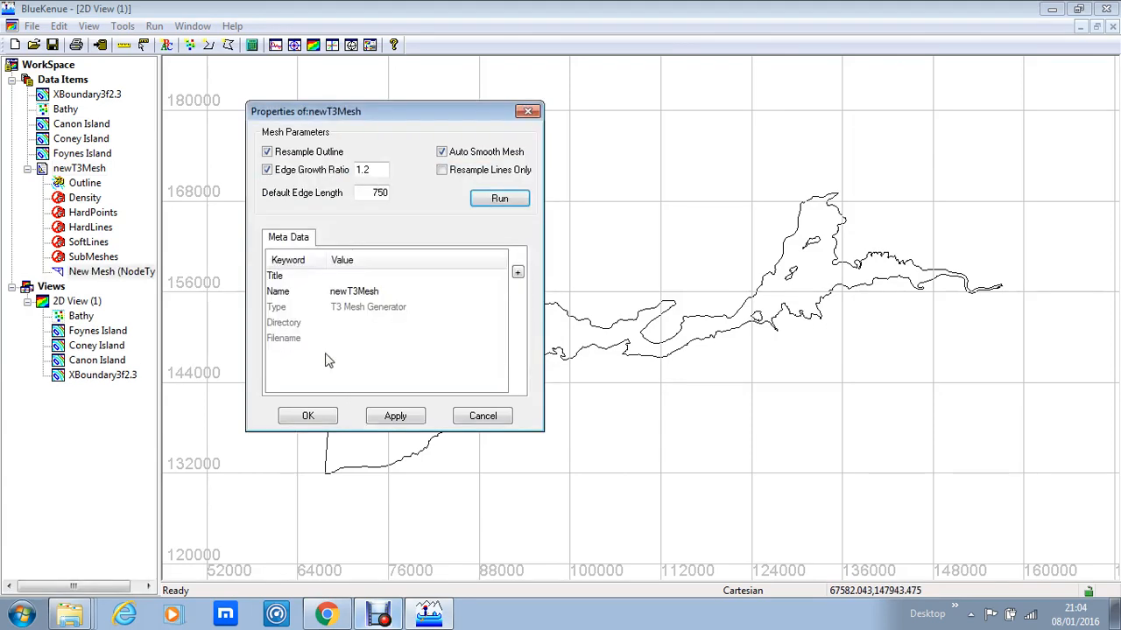
{"action": "left_click", "coordinate": [321, 416]}
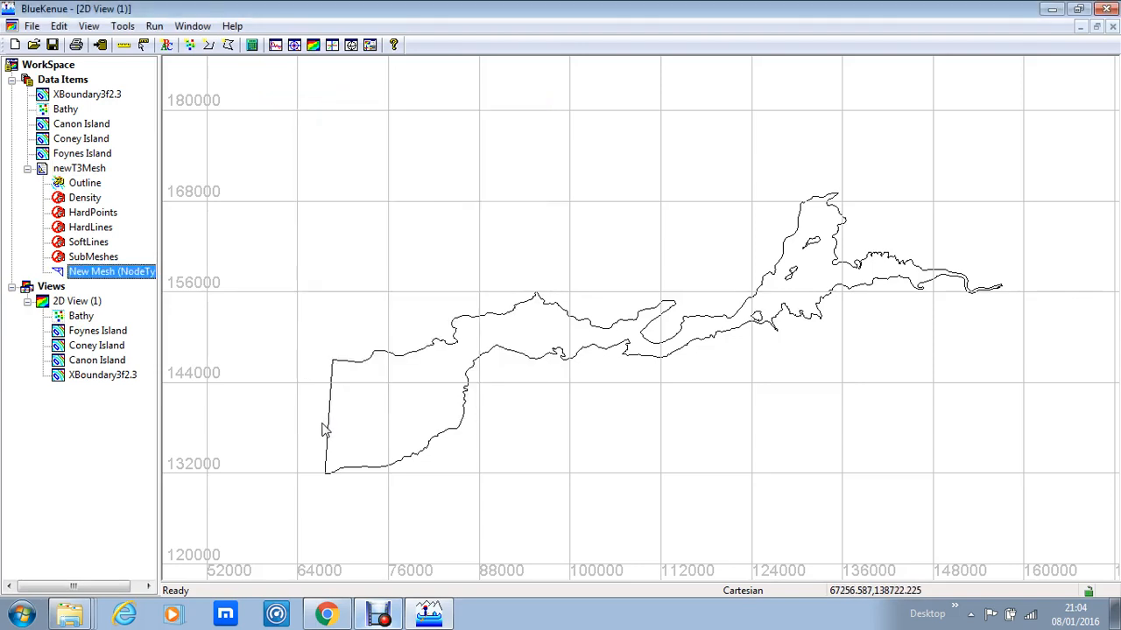
{"action": "left_click_drag", "start_coordinate": [95, 275], "coordinate": [93, 304]}
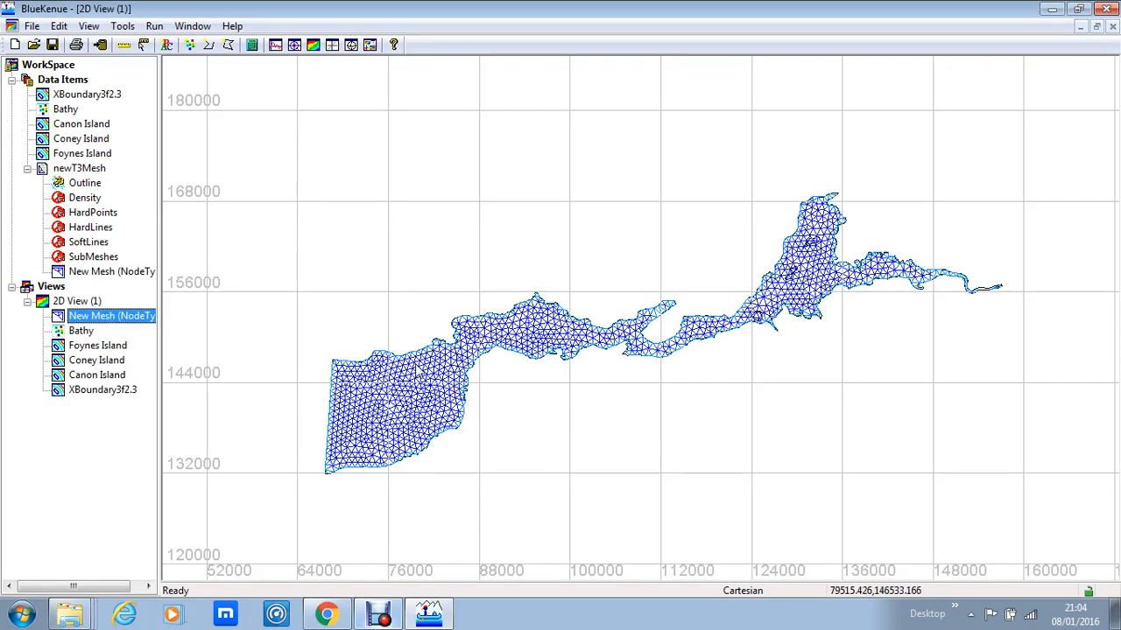
Examine how the mesh follows the shoreline along the channel, around the islands and in the narrow eastern reach
{"action": "left_click", "coordinate": [761, 330]}
{"action": "scroll", "coordinate": [764, 327], "scroll_direction": "up", "scroll_amount": 3}
{"action": "scroll", "coordinate": [772, 326], "scroll_direction": "up", "scroll_amount": 5}
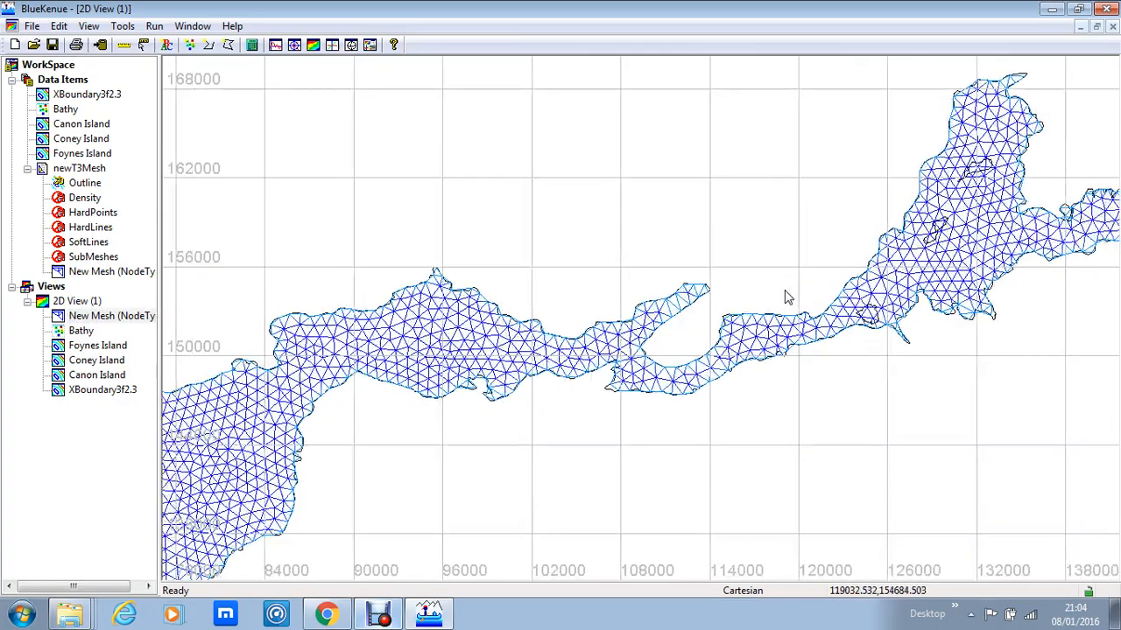
{"action": "scroll", "coordinate": [764, 318], "scroll_direction": "up", "scroll_amount": 1}
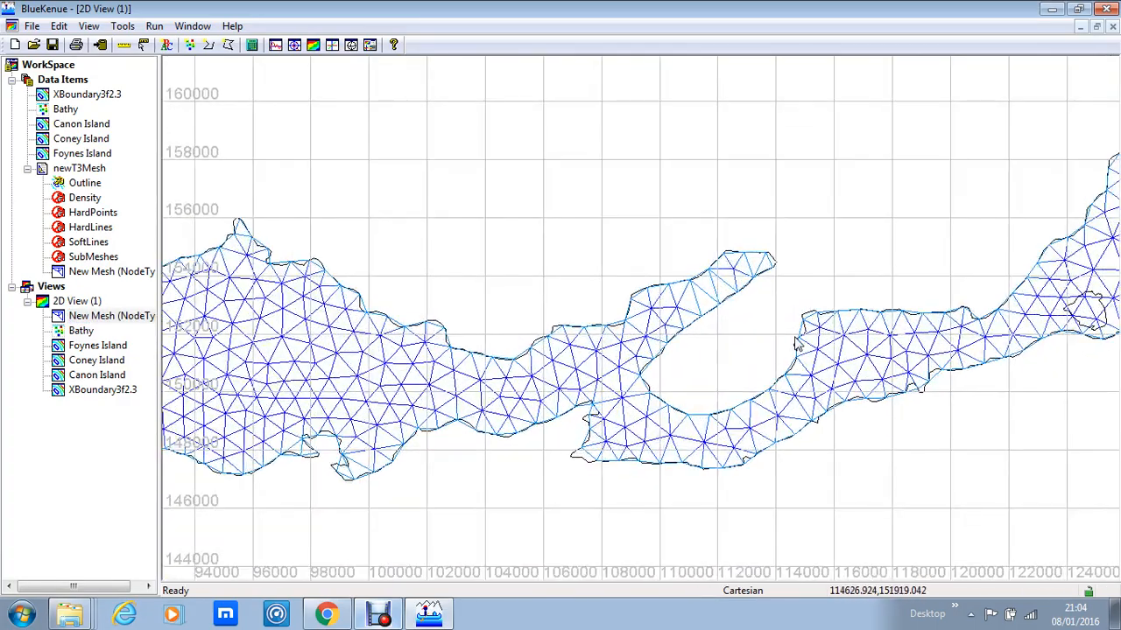
{"action": "left_click_drag", "start_coordinate": [798, 340], "coordinate": [641, 248]}
{"action": "scroll", "coordinate": [617, 277], "scroll_direction": "up", "scroll_amount": 1}
{"action": "scroll", "coordinate": [617, 278], "scroll_direction": "up", "scroll_amount": 1}
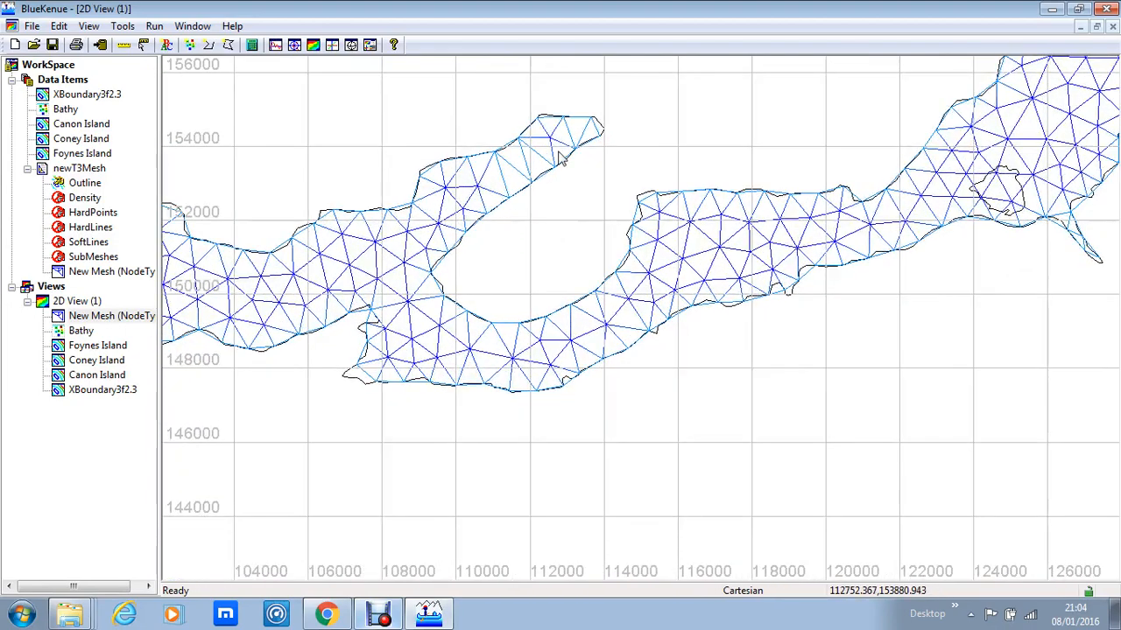
{"action": "scroll", "coordinate": [775, 282], "scroll_direction": "up", "scroll_amount": 1}
{"action": "left_click_drag", "start_coordinate": [955, 286], "coordinate": [456, 312]}
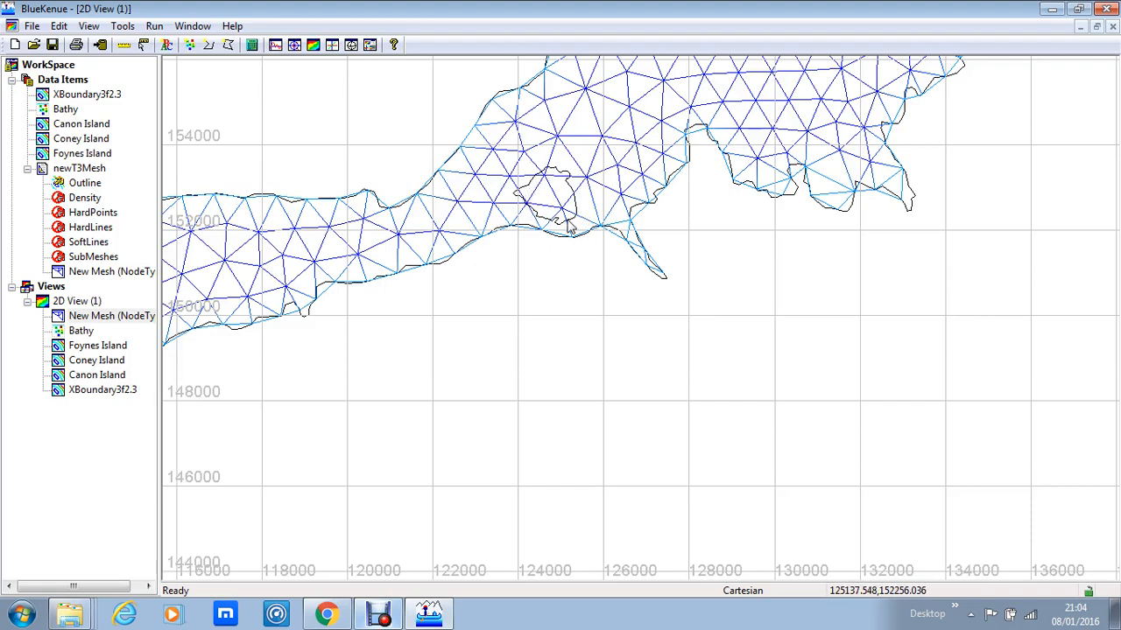
{"action": "left_click_drag", "start_coordinate": [643, 135], "coordinate": [546, 284]}
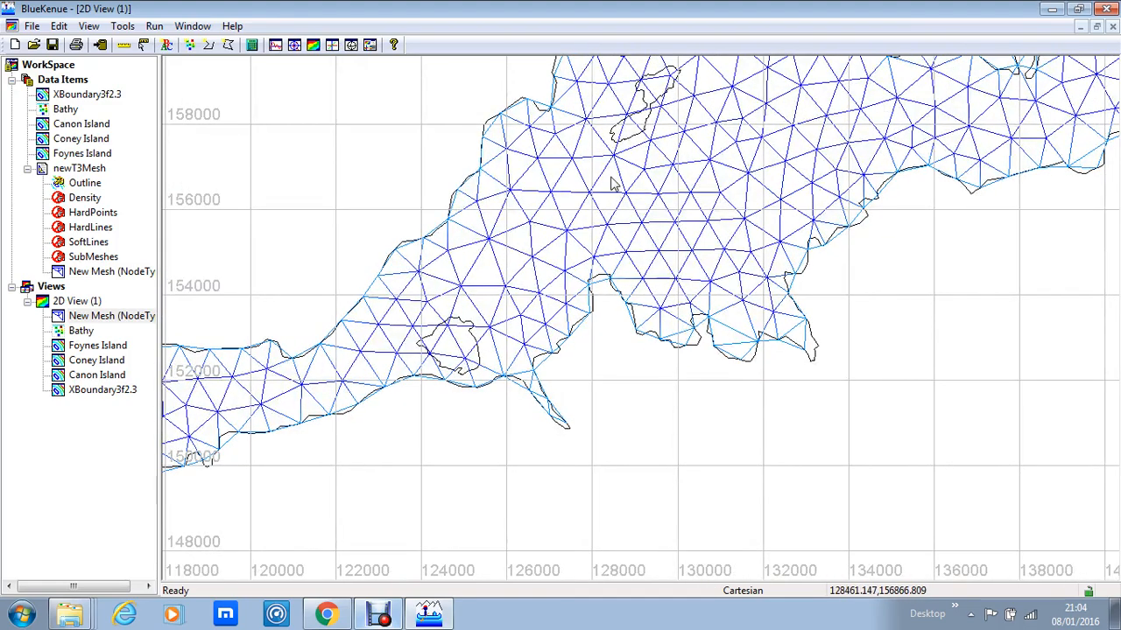
{"action": "left_click_drag", "start_coordinate": [812, 123], "coordinate": [564, 204]}
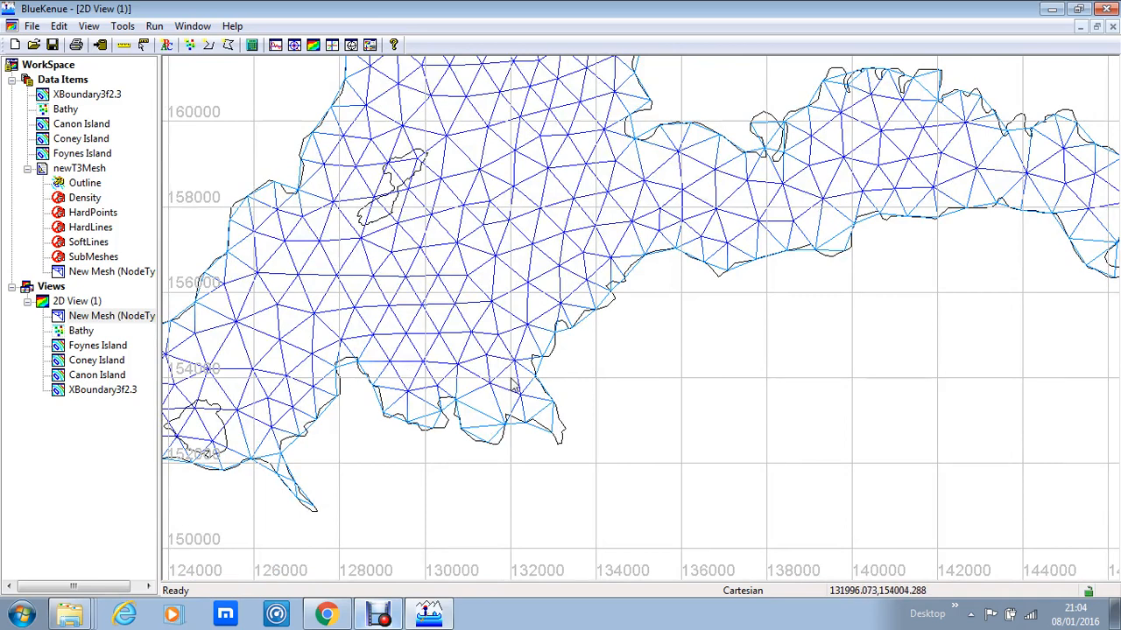
{"action": "left_click_drag", "start_coordinate": [546, 430], "coordinate": [519, 436]}
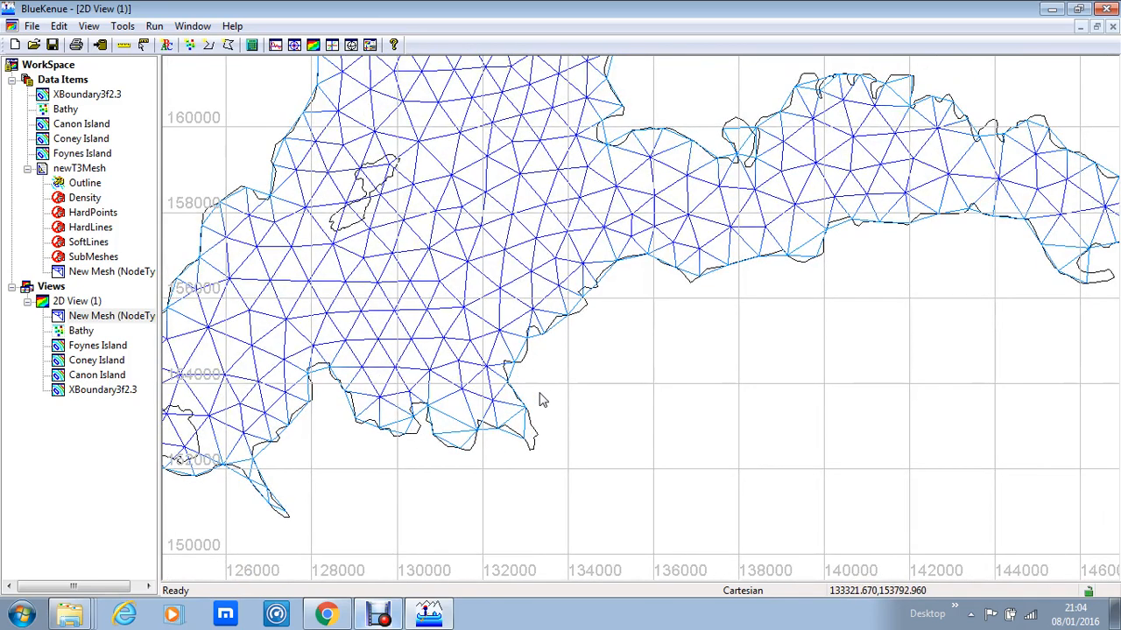
{"action": "scroll", "coordinate": [488, 251], "scroll_direction": "down", "scroll_amount": 3}
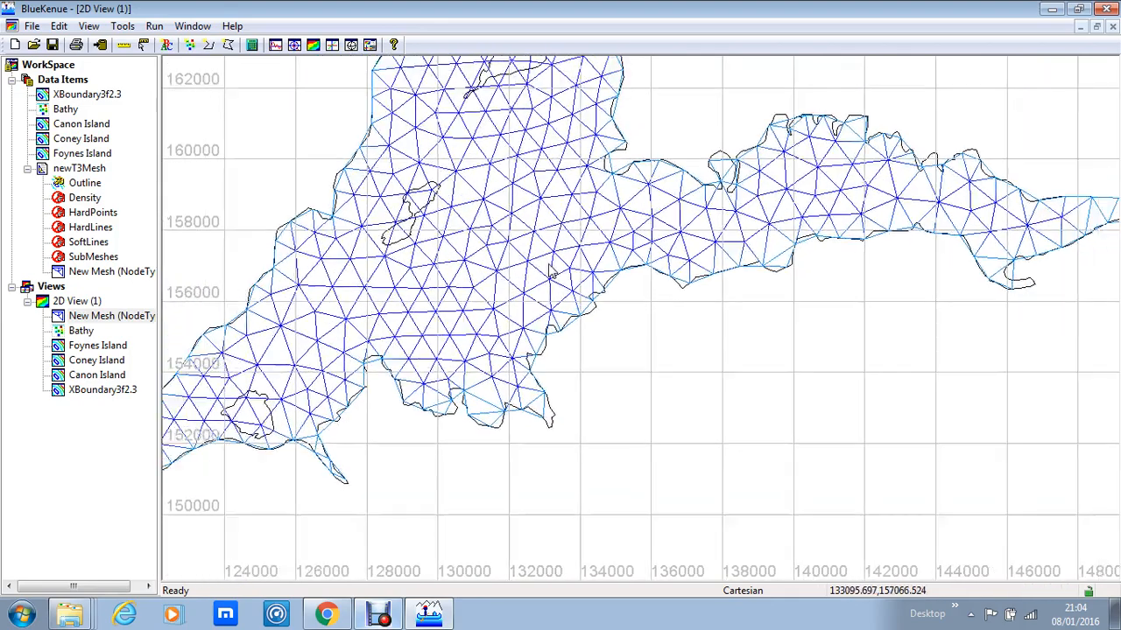
{"action": "scroll", "coordinate": [715, 324], "scroll_direction": "down", "scroll_amount": 1}
{"action": "left_click_drag", "start_coordinate": [881, 366], "coordinate": [530, 333]}
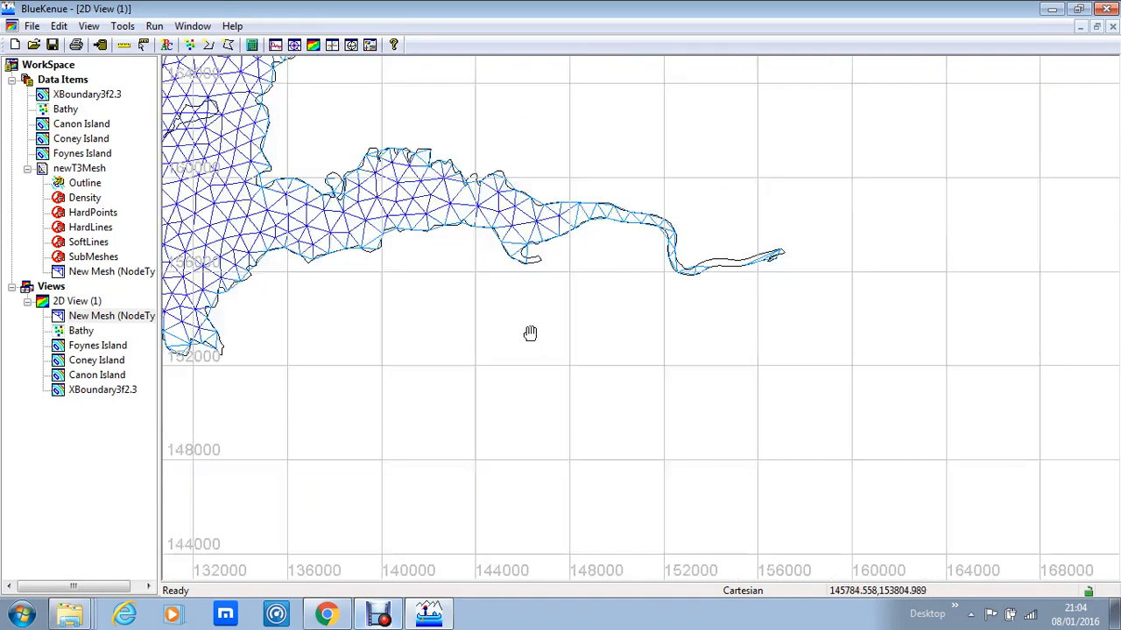
{"action": "scroll", "coordinate": [625, 300], "scroll_direction": "up", "scroll_amount": 4}
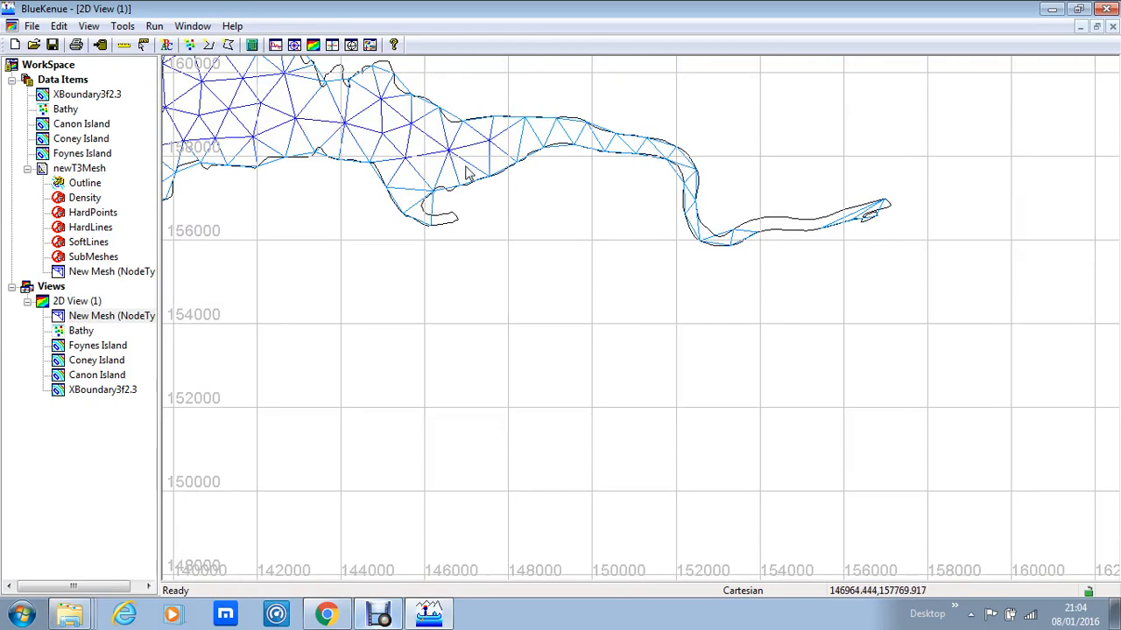
{"action": "scroll", "coordinate": [331, 248], "scroll_direction": "down", "scroll_amount": 4}
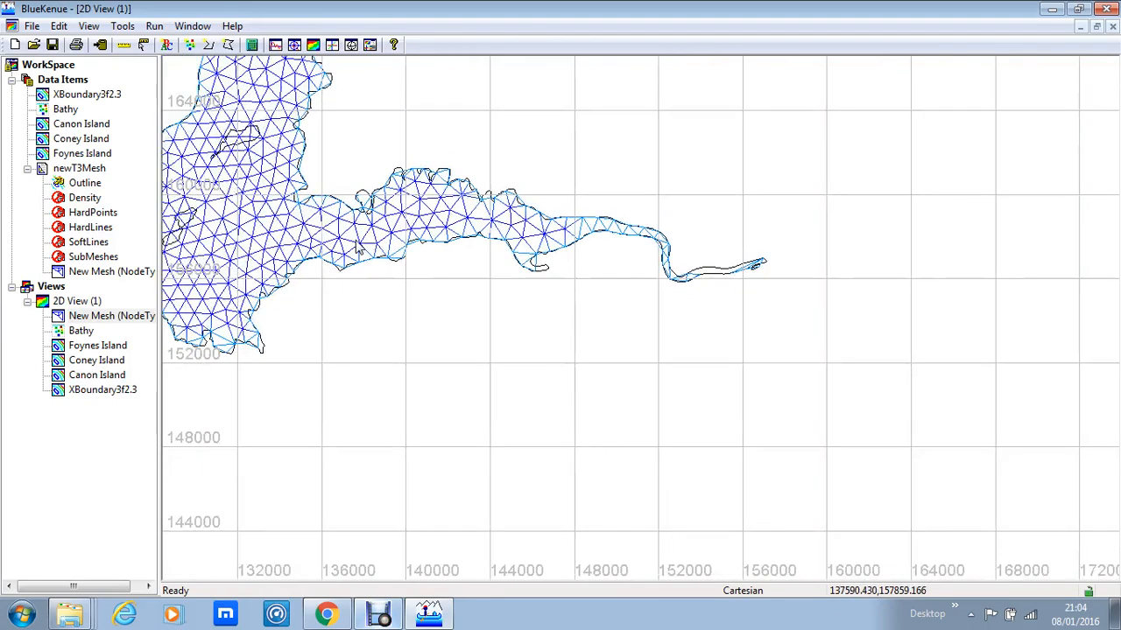
{"action": "scroll", "coordinate": [357, 249], "scroll_direction": "down", "scroll_amount": 2}
{"action": "scroll", "coordinate": [337, 249], "scroll_direction": "down", "scroll_amount": 1}
{"action": "left_click_drag", "start_coordinate": [337, 254], "coordinate": [588, 262]}
{"action": "left_click_drag", "start_coordinate": [343, 291], "coordinate": [687, 261]}
{"action": "scroll", "coordinate": [628, 263], "scroll_direction": "down", "scroll_amount": 3}
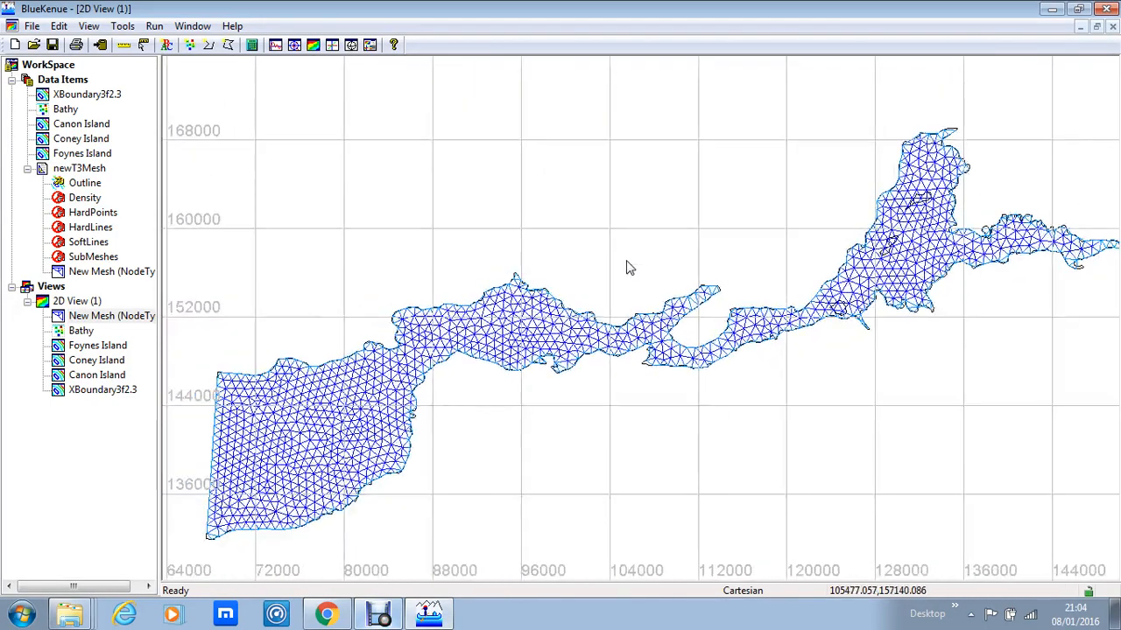
{"action": "left_click_drag", "start_coordinate": [562, 377], "coordinate": [549, 328]}
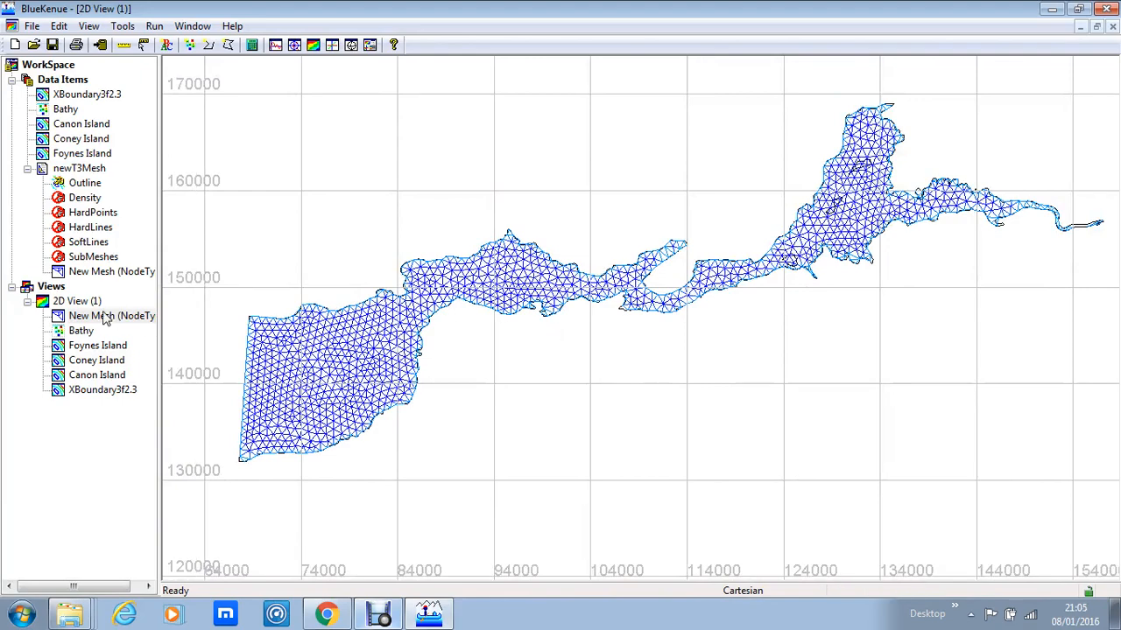
Remove the generated mesh from newT3Mesh
{"action": "right_click", "coordinate": [89, 274]}
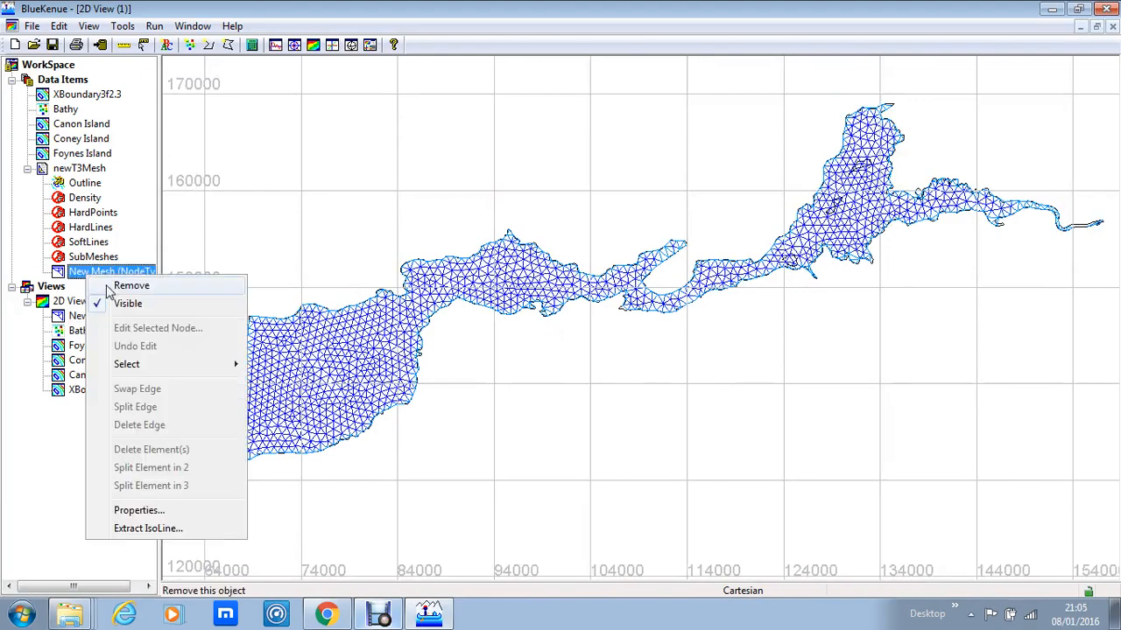
{"action": "left_click", "coordinate": [122, 285]}
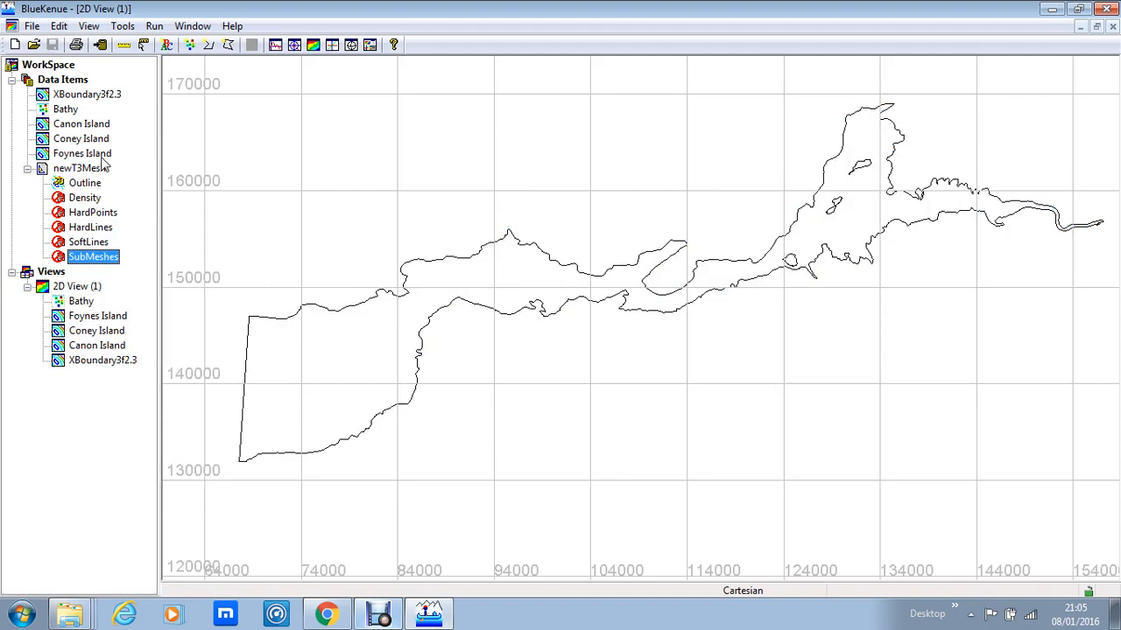
{"action": "left_click", "coordinate": [93, 124]}
{"action": "left_click", "coordinate": [96, 168]}
{"action": "left_click", "coordinate": [99, 213]}
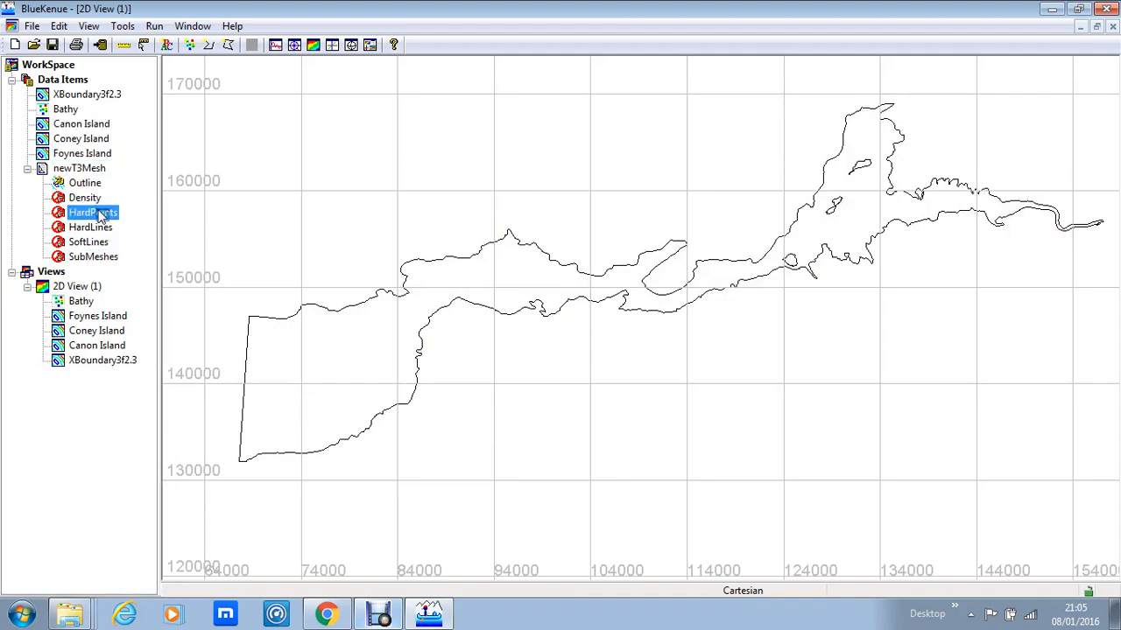
{"action": "left_click", "coordinate": [97, 124]}
{"action": "left_click", "coordinate": [92, 198]}
{"action": "left_click", "coordinate": [105, 229]}
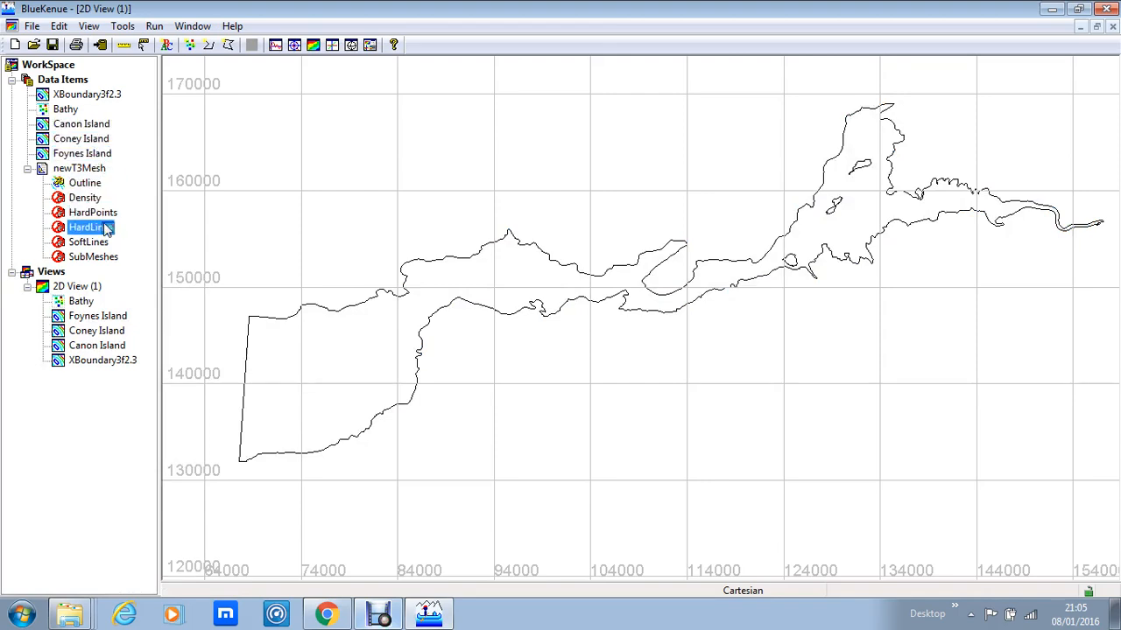
Add Canon Island, Coney Island and Foynes Island as hard lines of the newT3Mesh generator
{"action": "left_click_drag", "start_coordinate": [105, 229], "coordinate": [109, 229]}
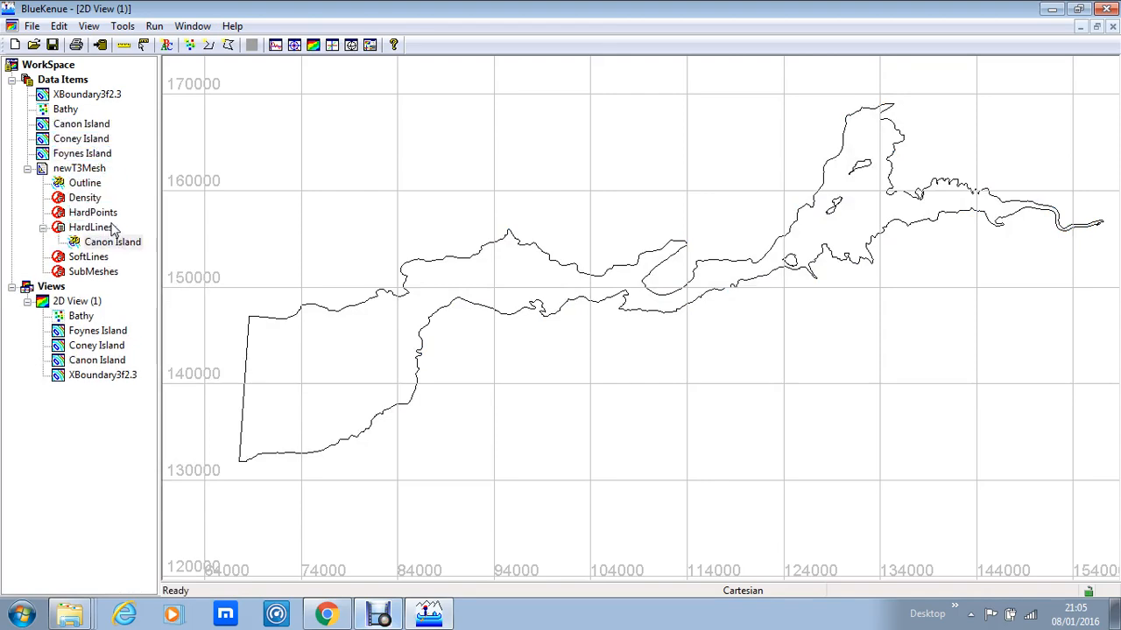
{"action": "left_click_drag", "start_coordinate": [79, 144], "coordinate": [92, 230]}
{"action": "left_click_drag", "start_coordinate": [93, 150], "coordinate": [103, 230]}
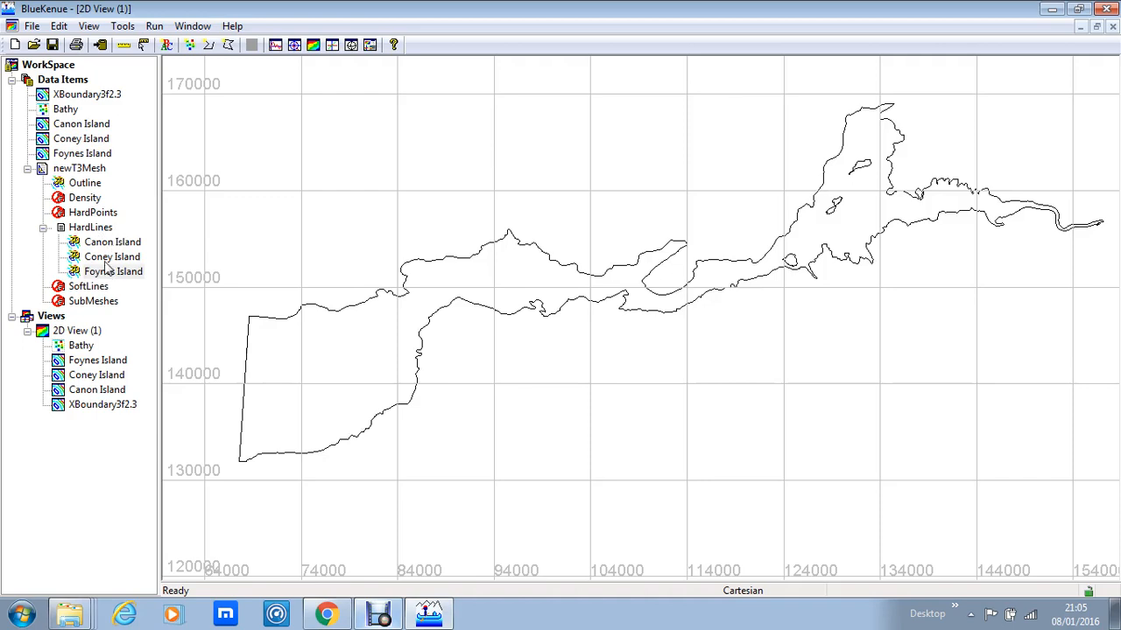
Run the newT3Mesh generator with the island hard lines and show the resulting mesh in the 2D view
{"action": "left_click", "coordinate": [96, 169]}
{"action": "right_click", "coordinate": [100, 170]}
{"action": "left_click", "coordinate": [136, 205]}
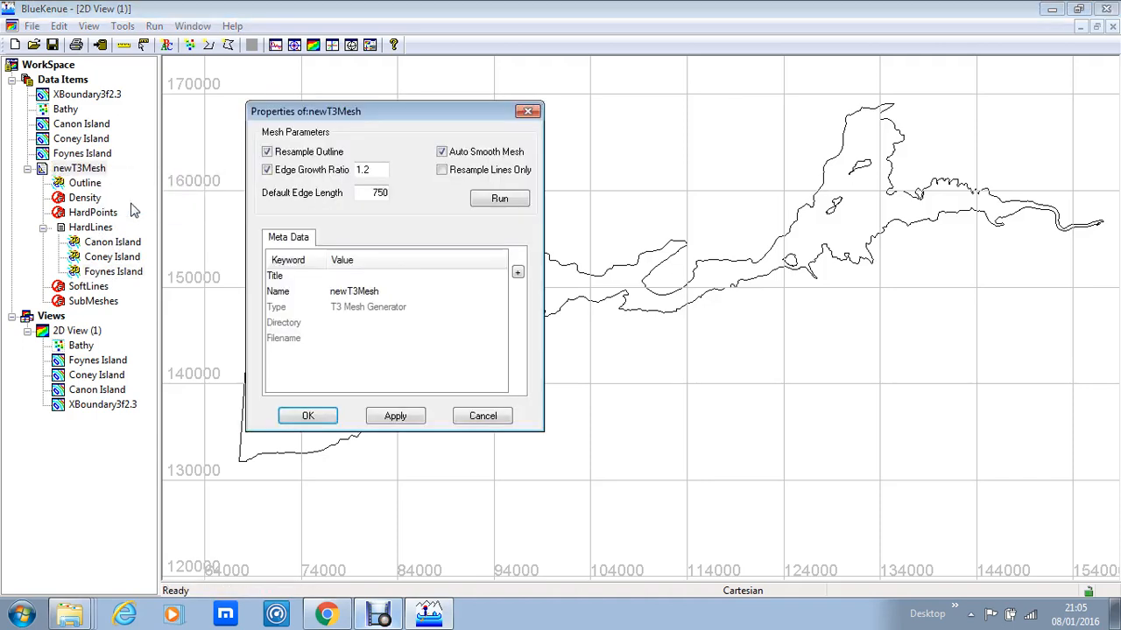
{"action": "left_click", "coordinate": [499, 200]}
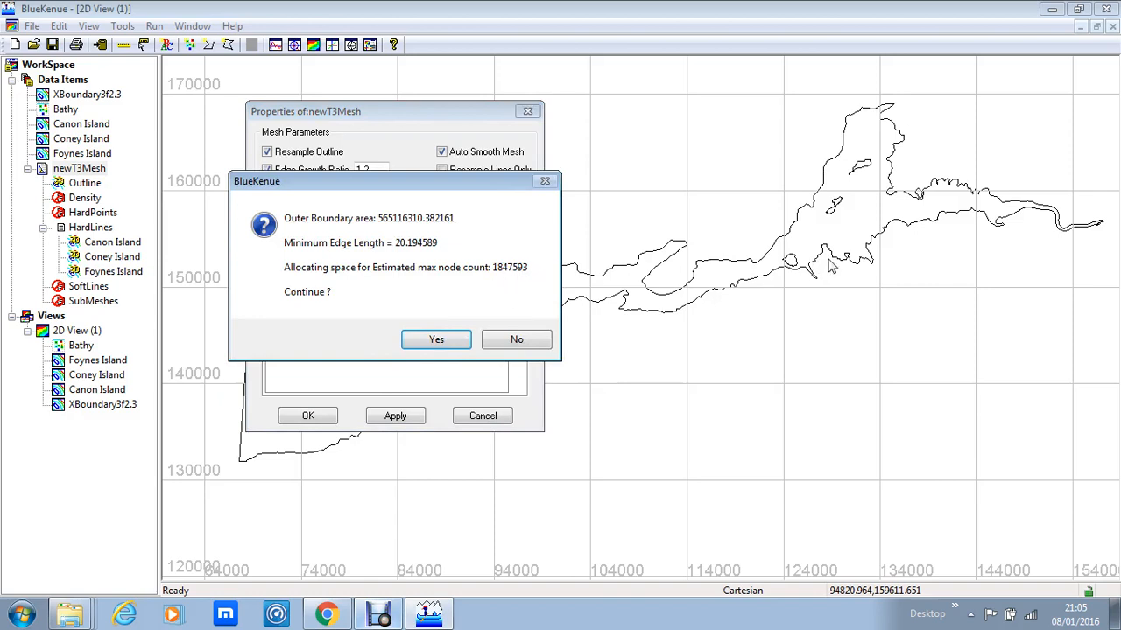
{"action": "left_click", "coordinate": [431, 340]}
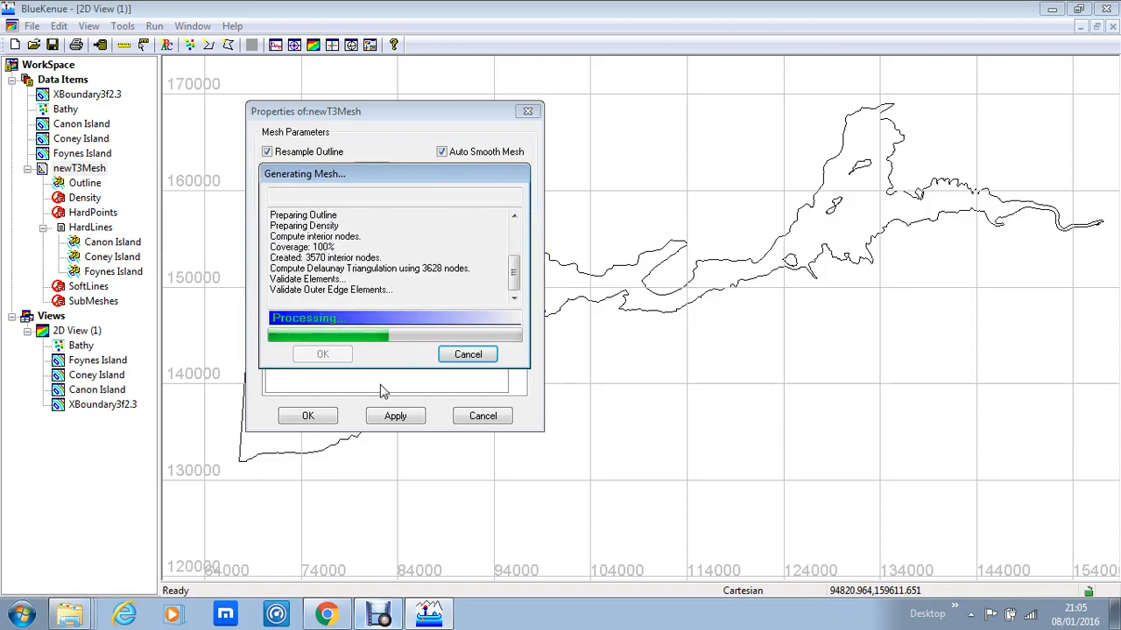
{"action": "left_click", "coordinate": [336, 354]}
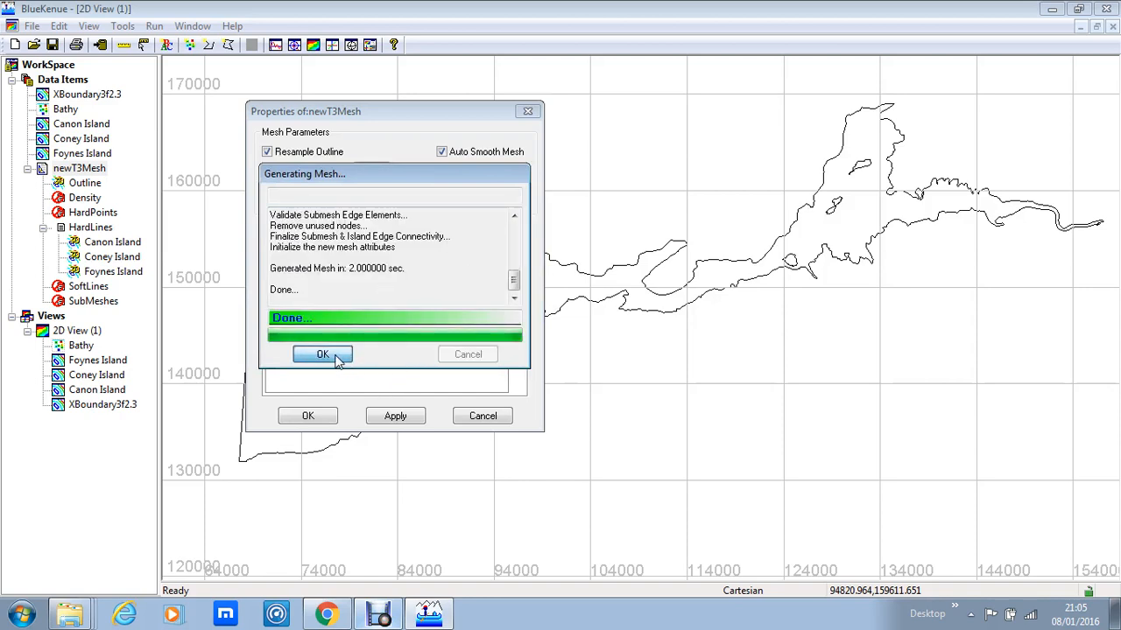
{"action": "left_click", "coordinate": [309, 417]}
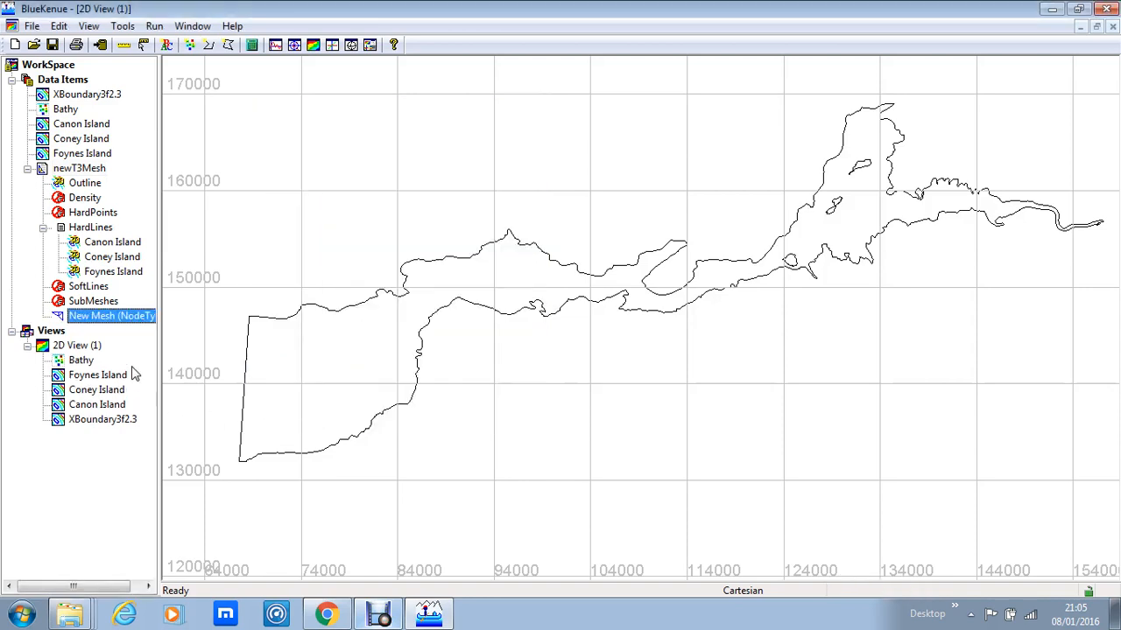
{"action": "left_click_drag", "start_coordinate": [85, 337], "coordinate": [79, 347]}
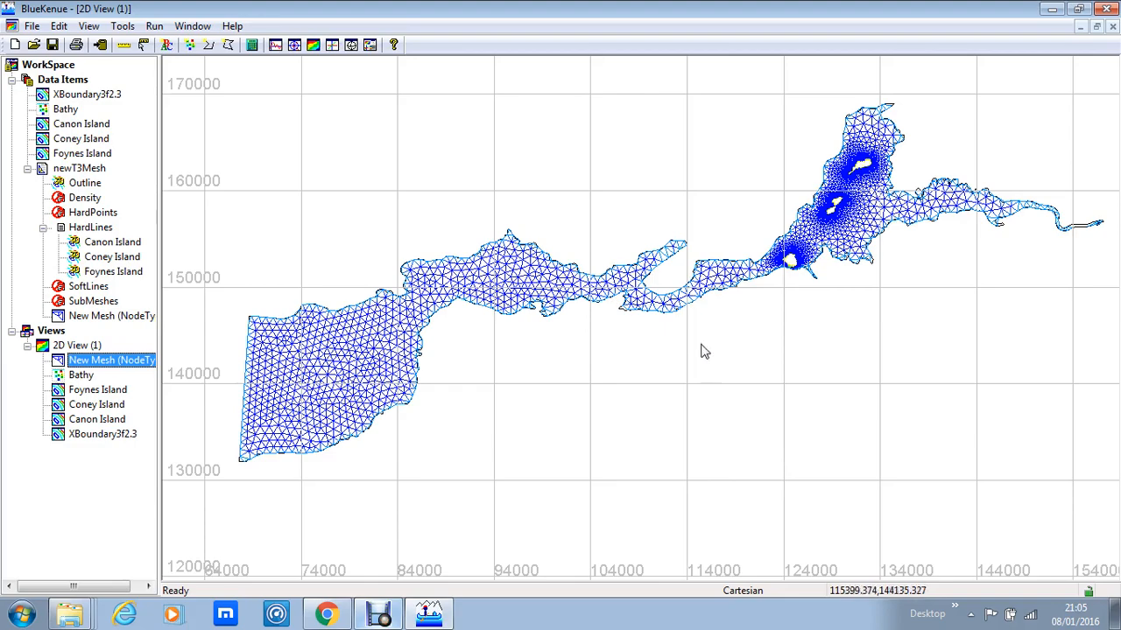
Examine how the mesh fits the channel shoreline and the element sizes around the southernmost island
{"action": "left_click", "coordinate": [357, 352]}
{"action": "scroll", "coordinate": [358, 351], "scroll_direction": "up", "scroll_amount": 2}
{"action": "scroll", "coordinate": [368, 318], "scroll_direction": "up", "scroll_amount": 5}
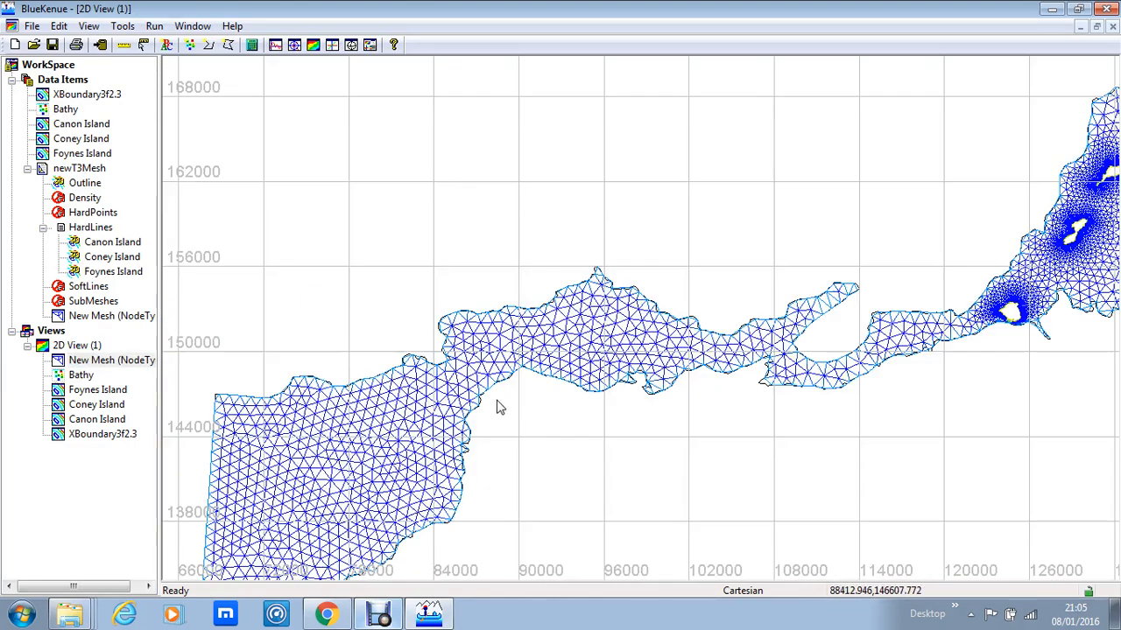
{"action": "scroll", "coordinate": [496, 384], "scroll_direction": "up", "scroll_amount": 4}
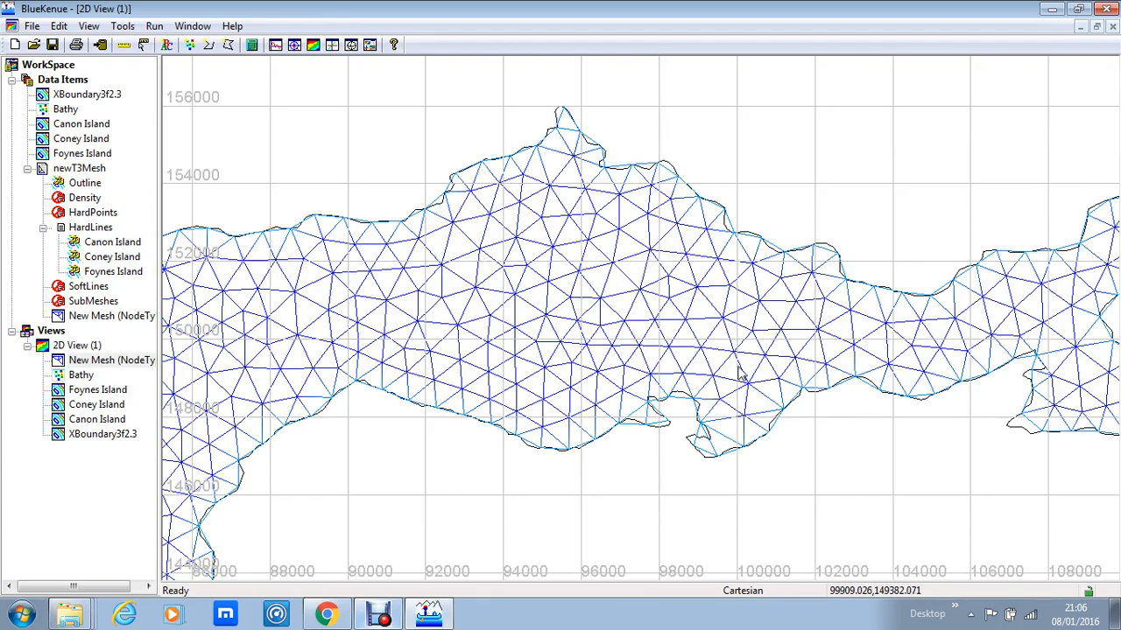
{"action": "scroll", "coordinate": [906, 429], "scroll_direction": "down", "scroll_amount": 1}
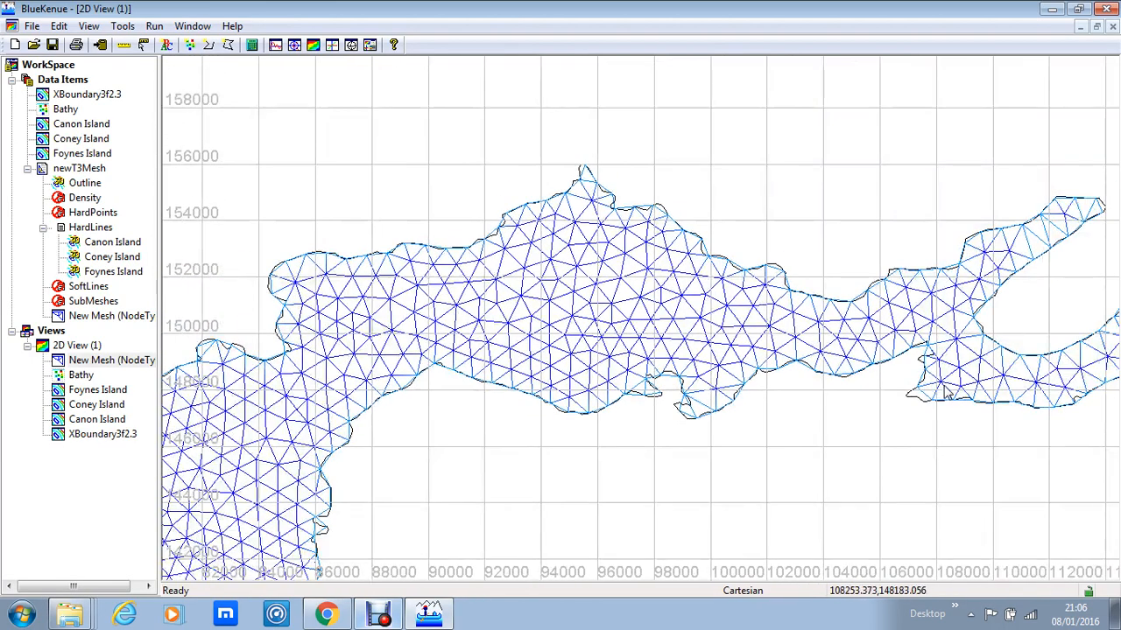
{"action": "left_click_drag", "start_coordinate": [992, 348], "coordinate": [542, 388]}
{"action": "left_click_drag", "start_coordinate": [1023, 458], "coordinate": [682, 323]}
{"action": "scroll", "coordinate": [681, 320], "scroll_direction": "up", "scroll_amount": 1}
{"action": "left_click_drag", "start_coordinate": [680, 232], "coordinate": [608, 464]}
{"action": "scroll", "coordinate": [611, 446], "scroll_direction": "up", "scroll_amount": 2}
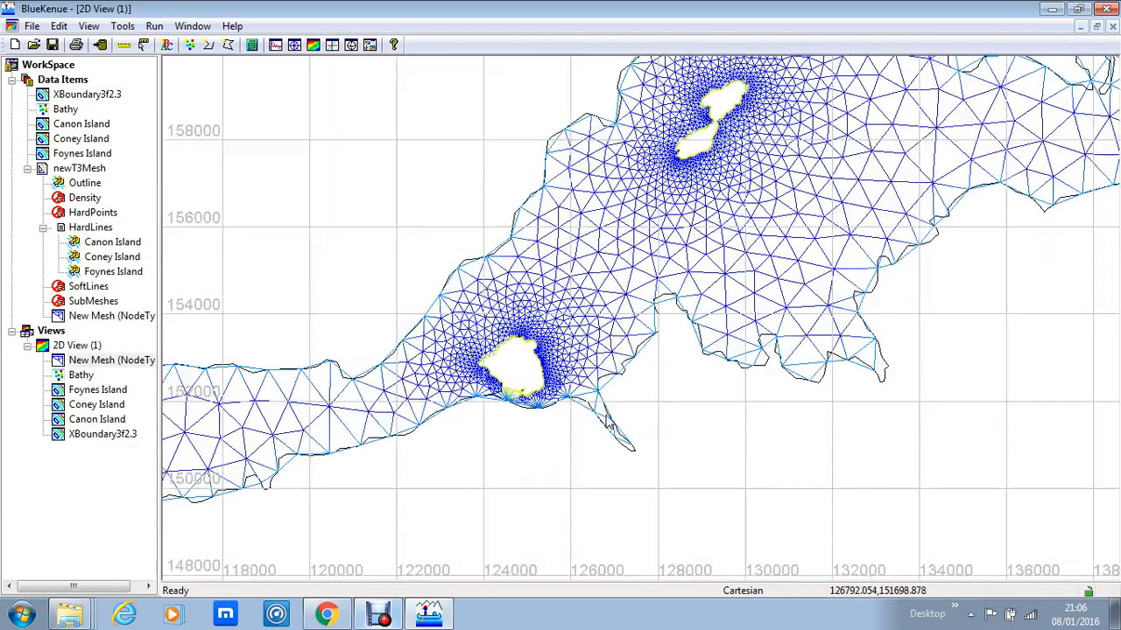
{"action": "scroll", "coordinate": [528, 407], "scroll_direction": "up", "scroll_amount": 5}
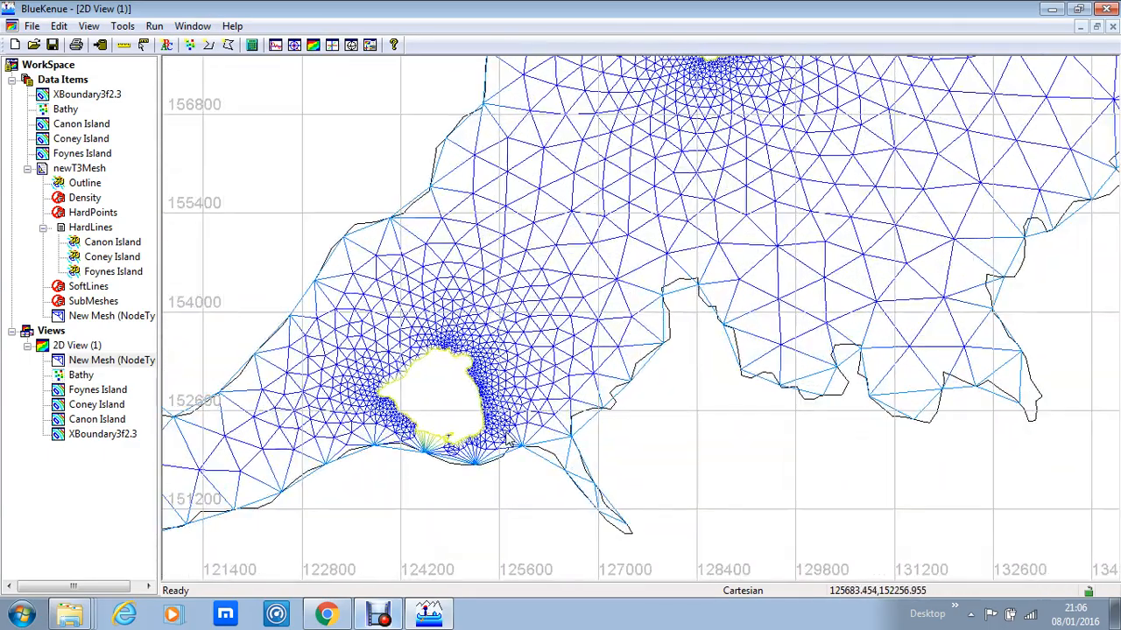
{"action": "left_click_drag", "start_coordinate": [508, 410], "coordinate": [646, 296]}
{"action": "scroll", "coordinate": [617, 318], "scroll_direction": "up", "scroll_amount": 2}
{"action": "scroll", "coordinate": [616, 315], "scroll_direction": "up", "scroll_amount": 2}
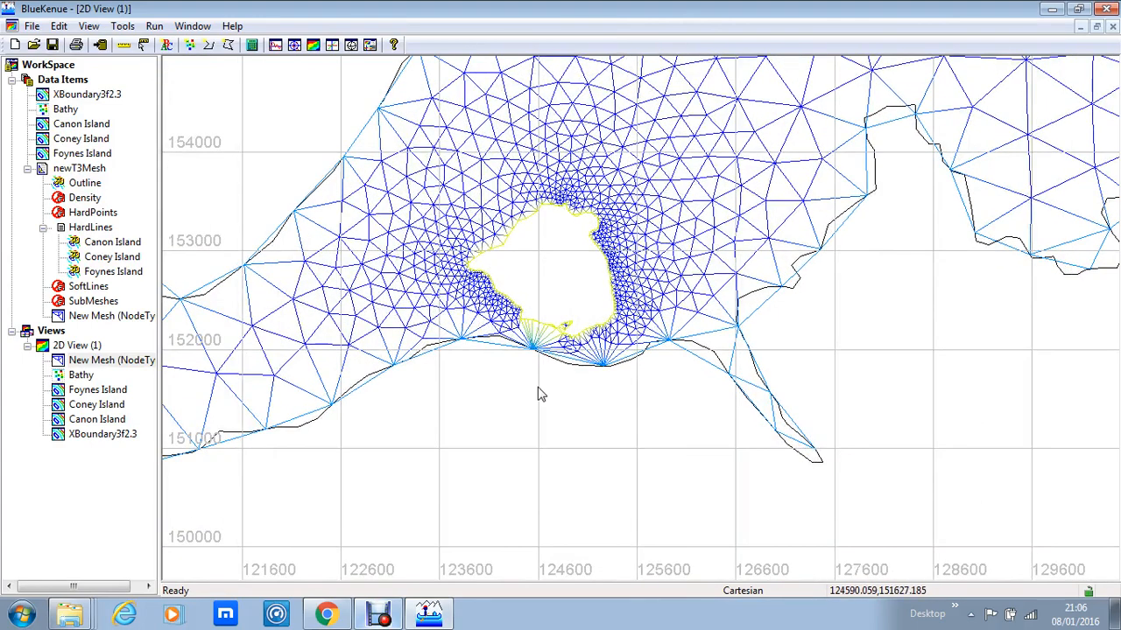
{"action": "scroll", "coordinate": [528, 372], "scroll_direction": "up", "scroll_amount": 1}
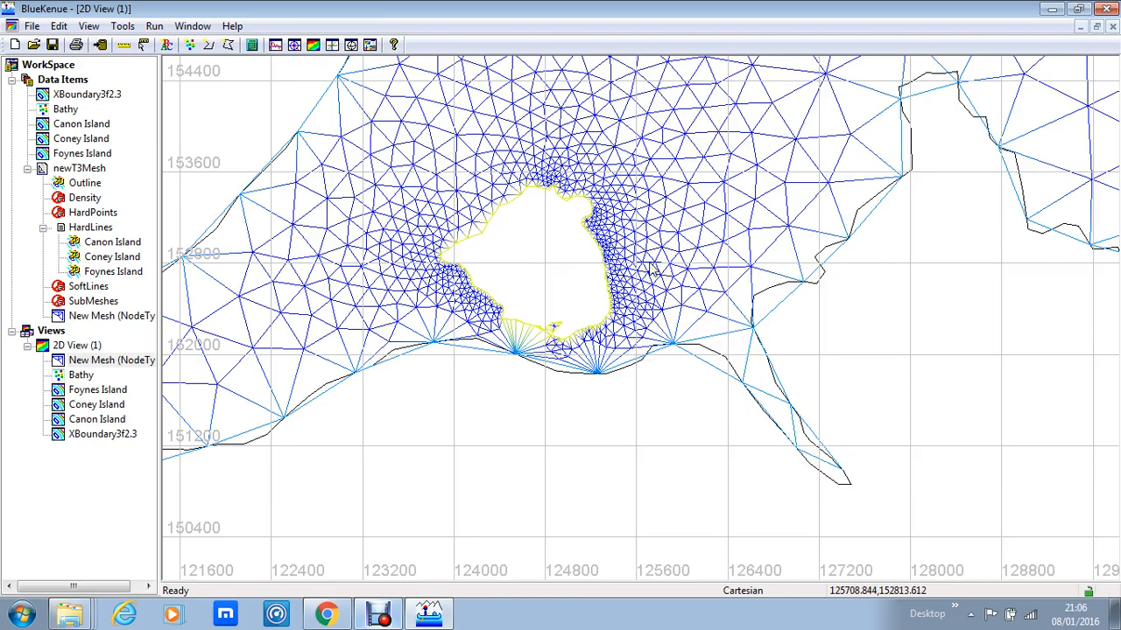
{"action": "scroll", "coordinate": [628, 247], "scroll_direction": "down", "scroll_amount": 5}
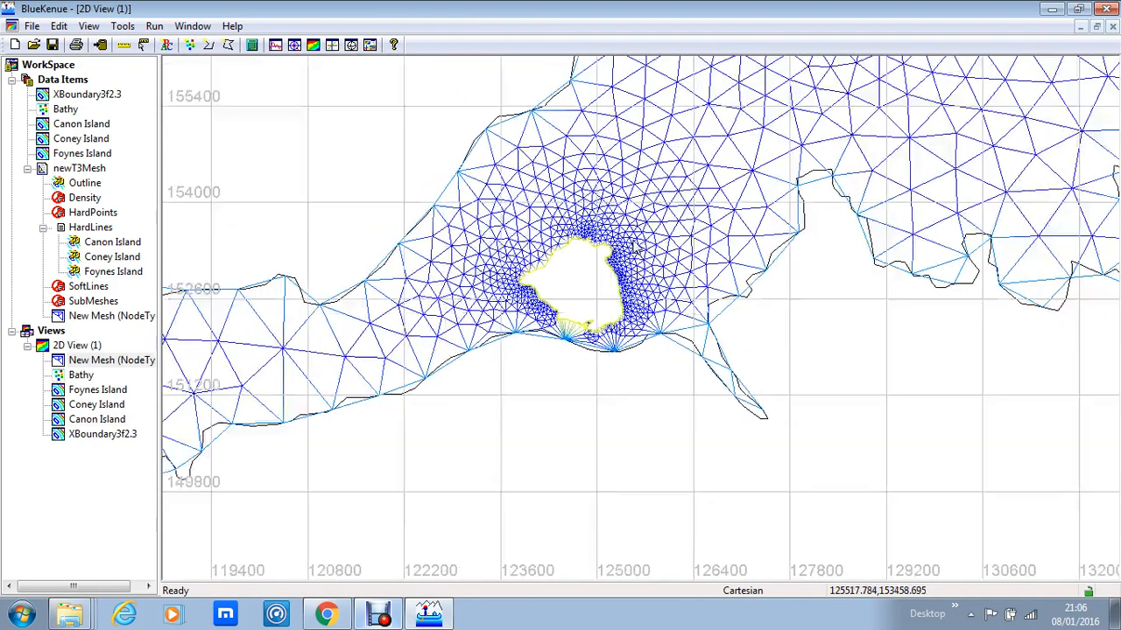
{"action": "scroll", "coordinate": [642, 248], "scroll_direction": "down", "scroll_amount": 4}
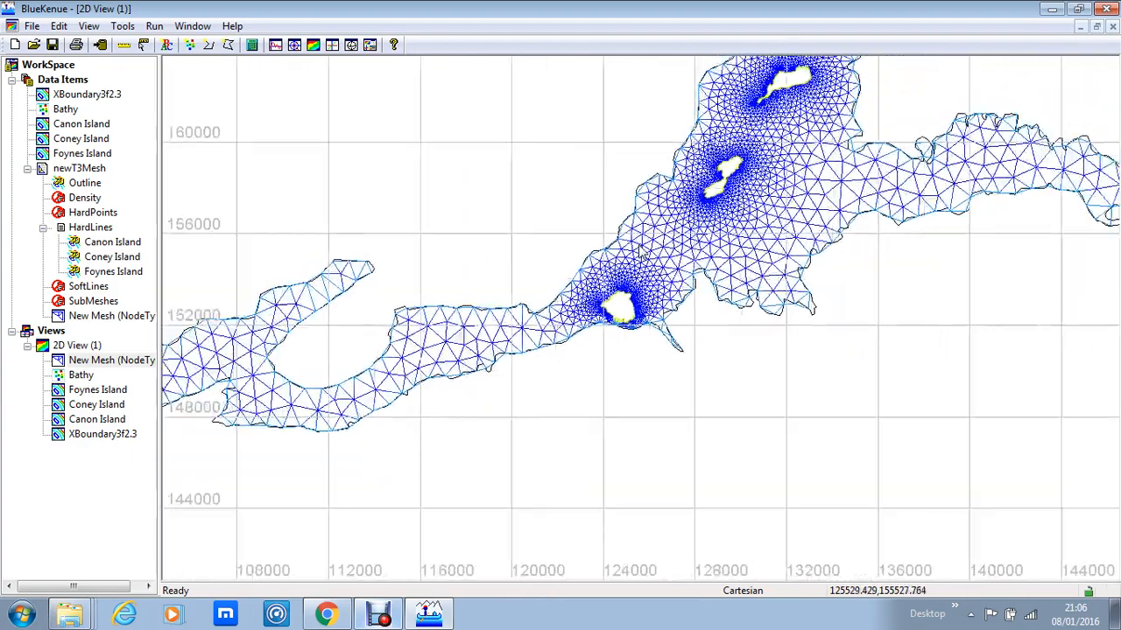
Examine the mesh around the two northern islands and its overall density across the estuary
{"action": "scroll", "coordinate": [718, 182], "scroll_direction": "up", "scroll_amount": 5}
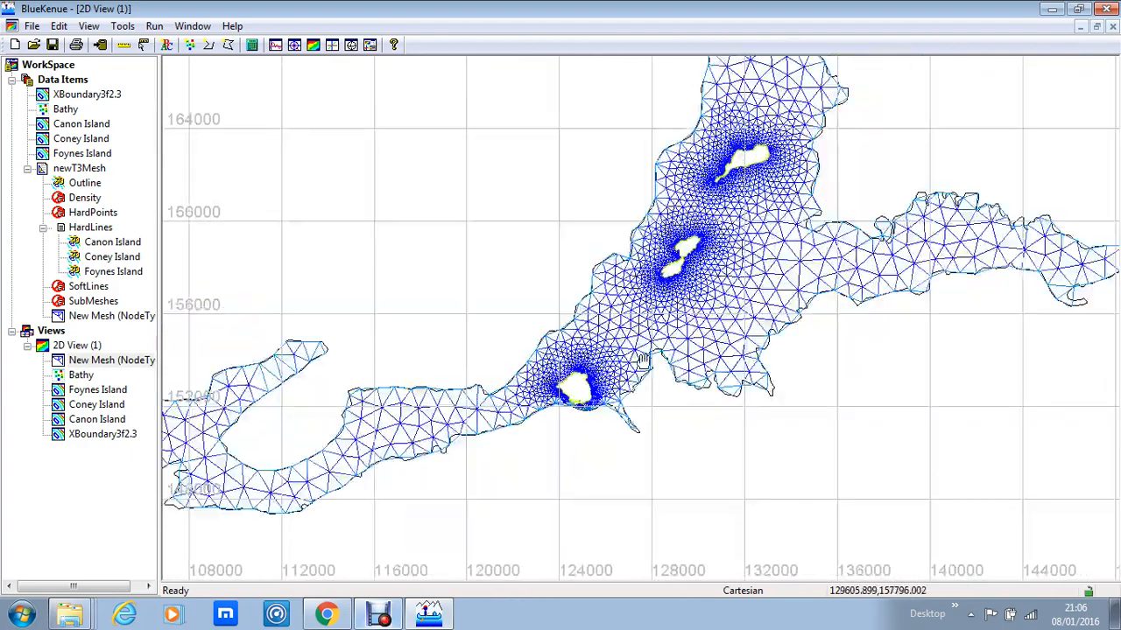
{"action": "scroll", "coordinate": [542, 394], "scroll_direction": "up", "scroll_amount": 3}
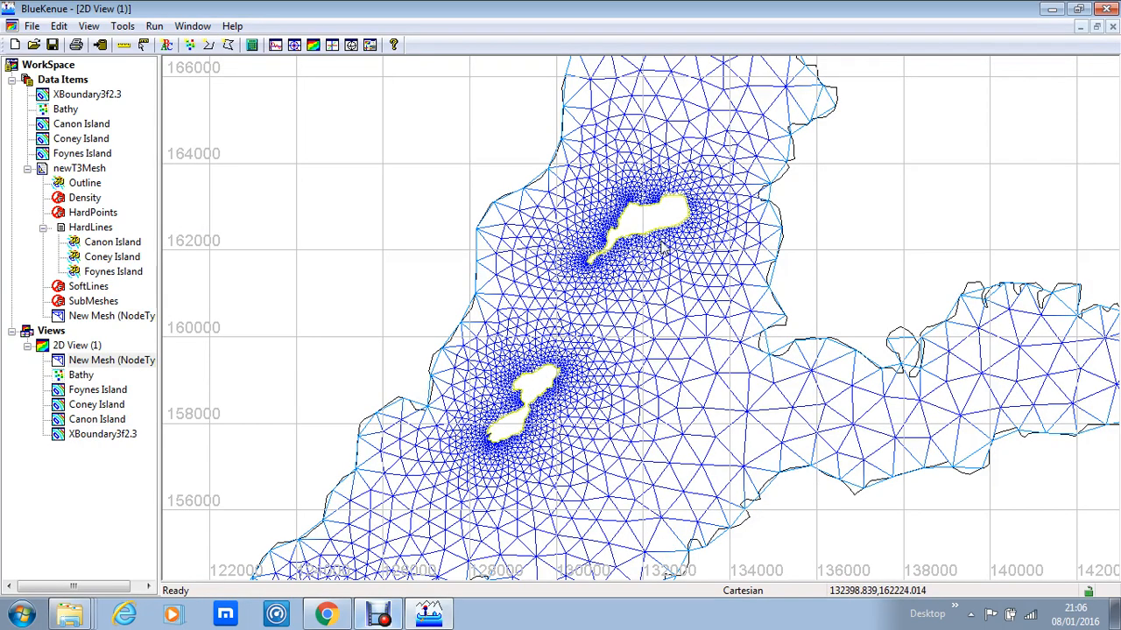
{"action": "scroll", "coordinate": [655, 331], "scroll_direction": "down", "scroll_amount": 3}
{"action": "scroll", "coordinate": [644, 348], "scroll_direction": "down", "scroll_amount": 4}
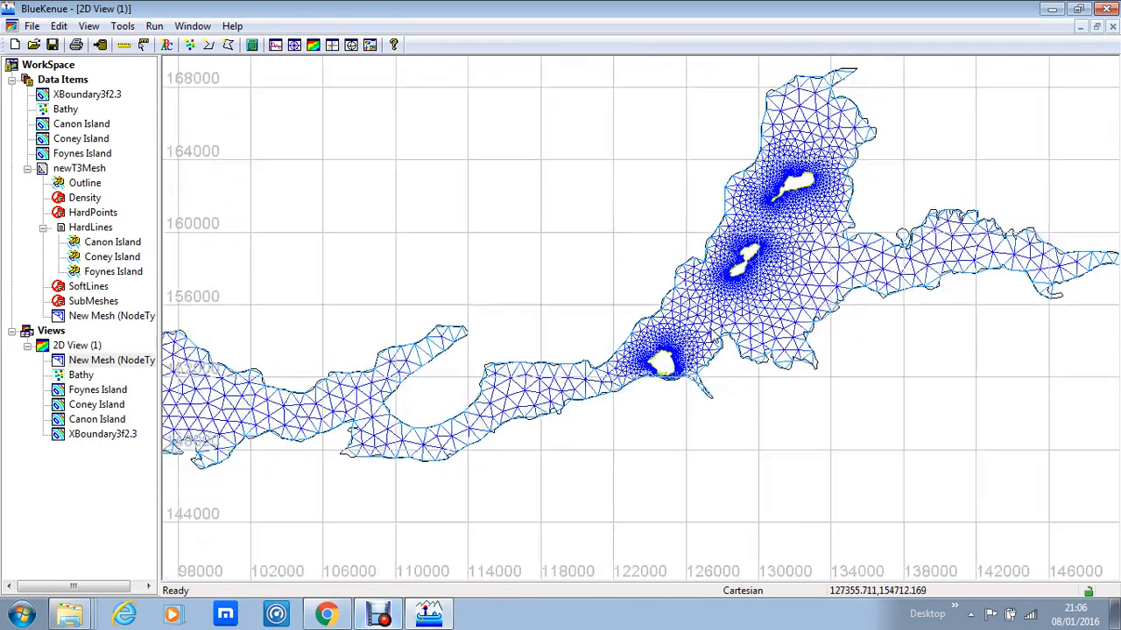
{"action": "scroll", "coordinate": [588, 330], "scroll_direction": "down", "scroll_amount": 3}
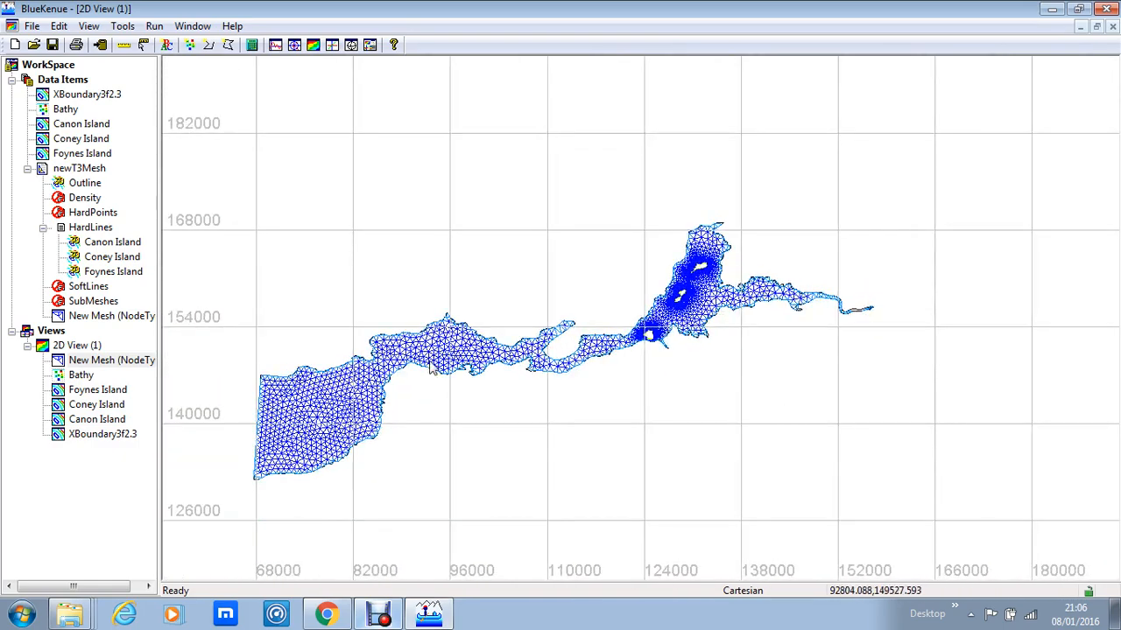
{"action": "scroll", "coordinate": [447, 389], "scroll_direction": "up", "scroll_amount": 1}
{"action": "left_click_drag", "start_coordinate": [456, 445], "coordinate": [550, 419]}
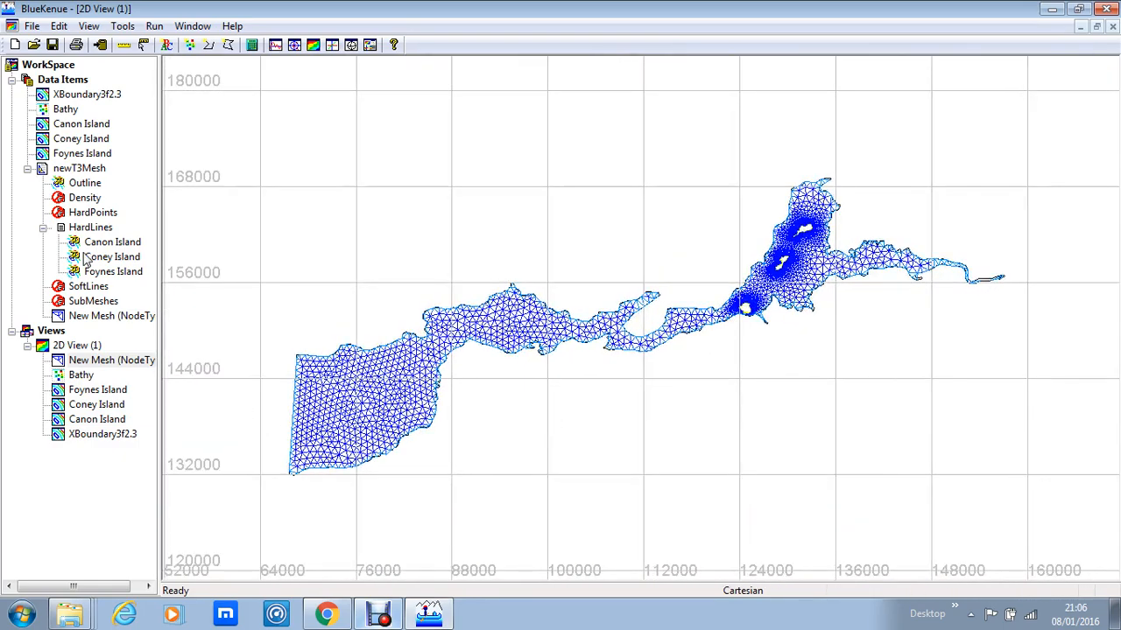
Remove the generated mesh from newT3Mesh and set the generator's default edge length to 300
{"action": "right_click", "coordinate": [91, 321]}
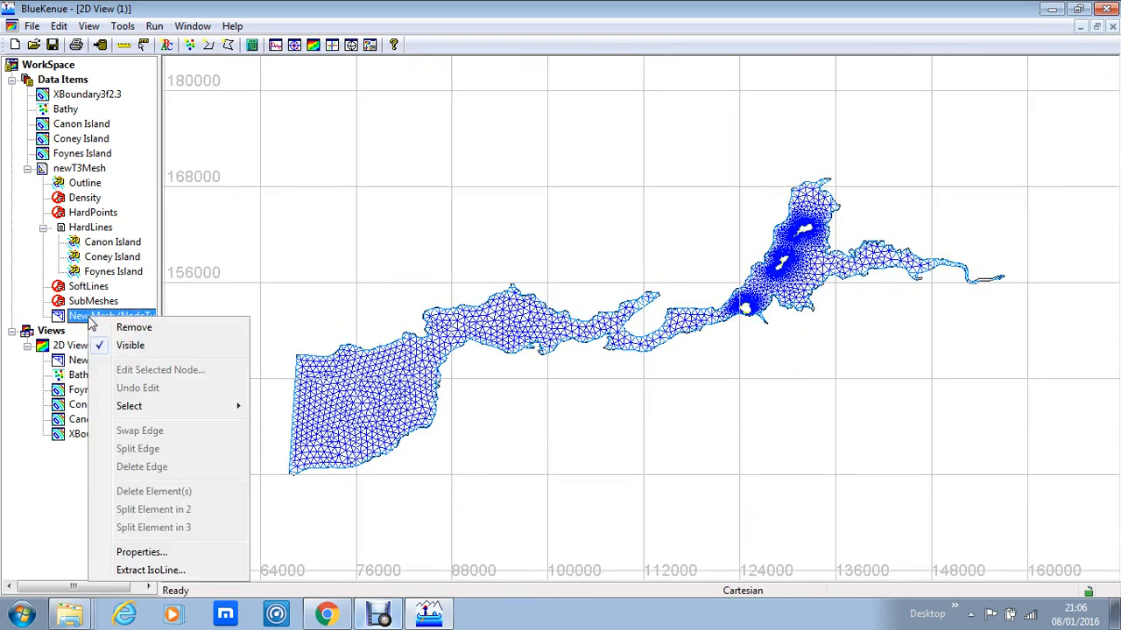
{"action": "left_click", "coordinate": [142, 327]}
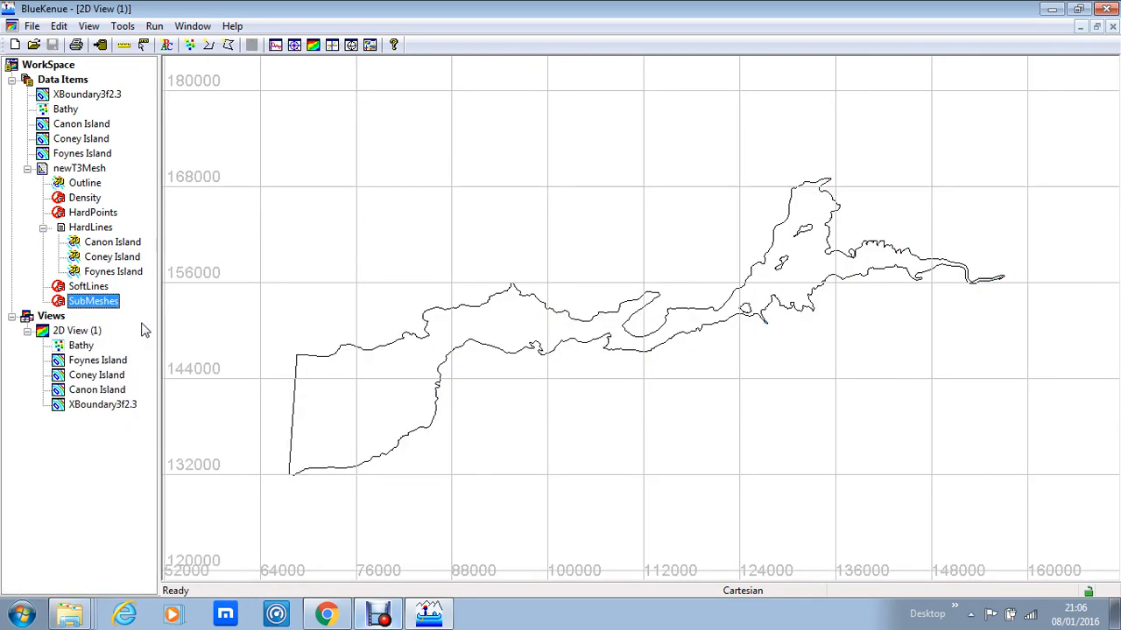
{"action": "right_click", "coordinate": [81, 170]}
{"action": "left_click", "coordinate": [131, 201]}
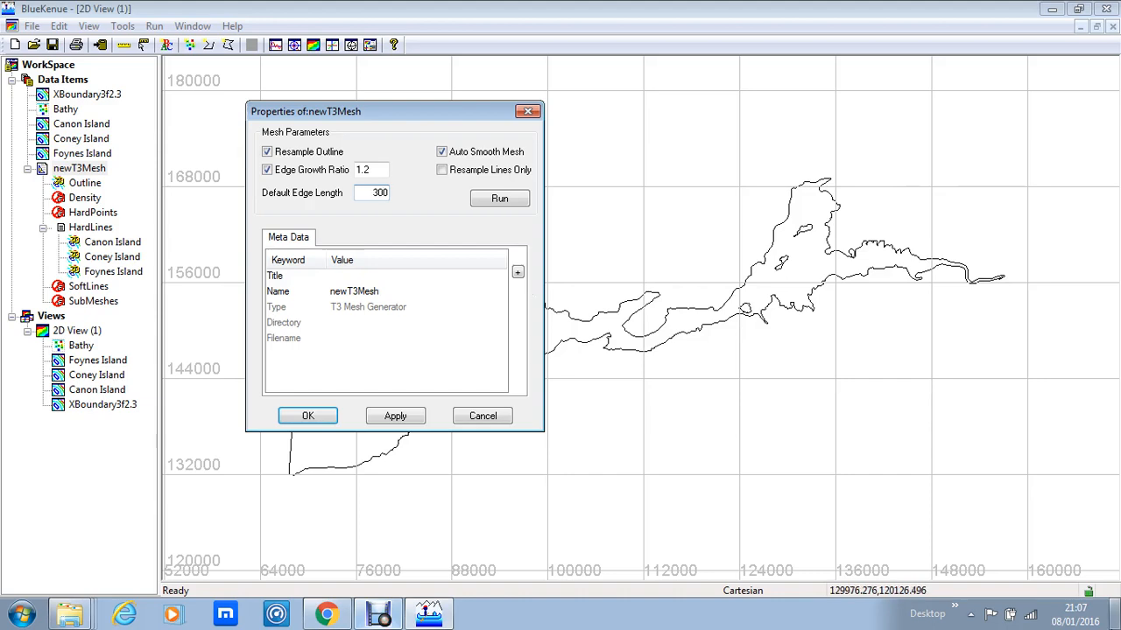
{"action": "left_click", "coordinate": [304, 416]}
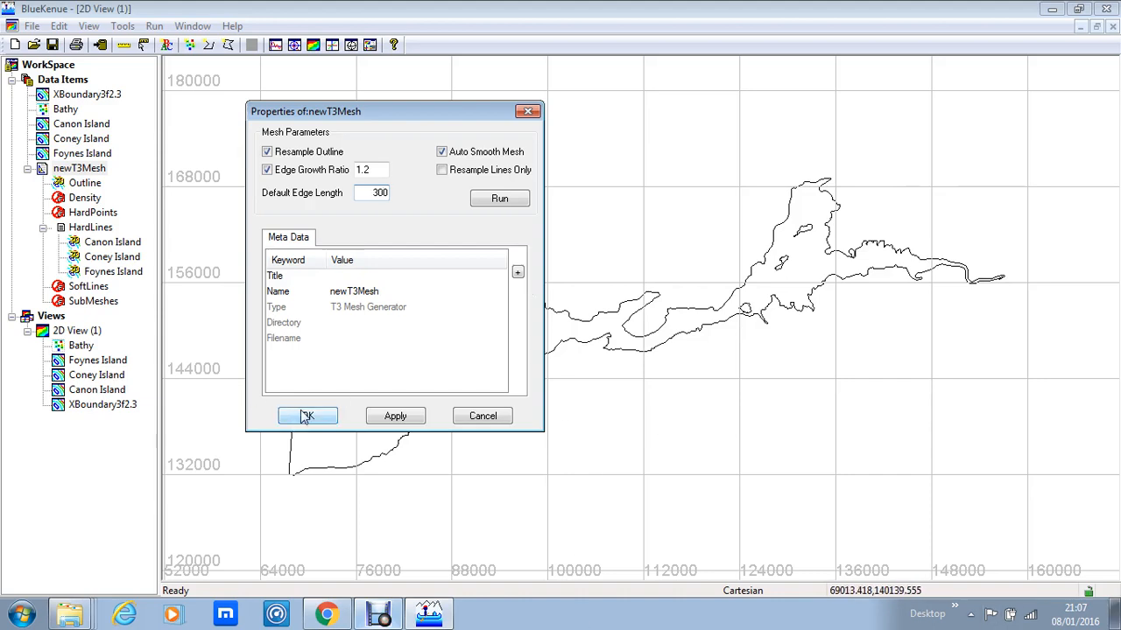
Generate the mesh with the 300 edge length and add it to the 2D view
{"action": "left_click", "coordinate": [509, 202]}
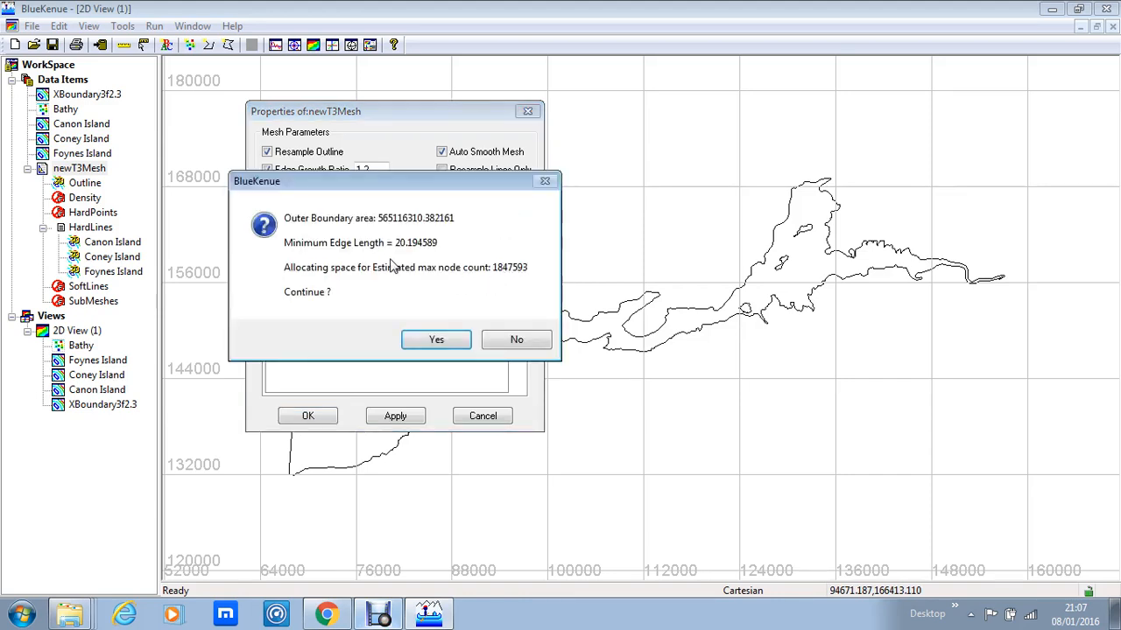
{"action": "left_click", "coordinate": [435, 341]}
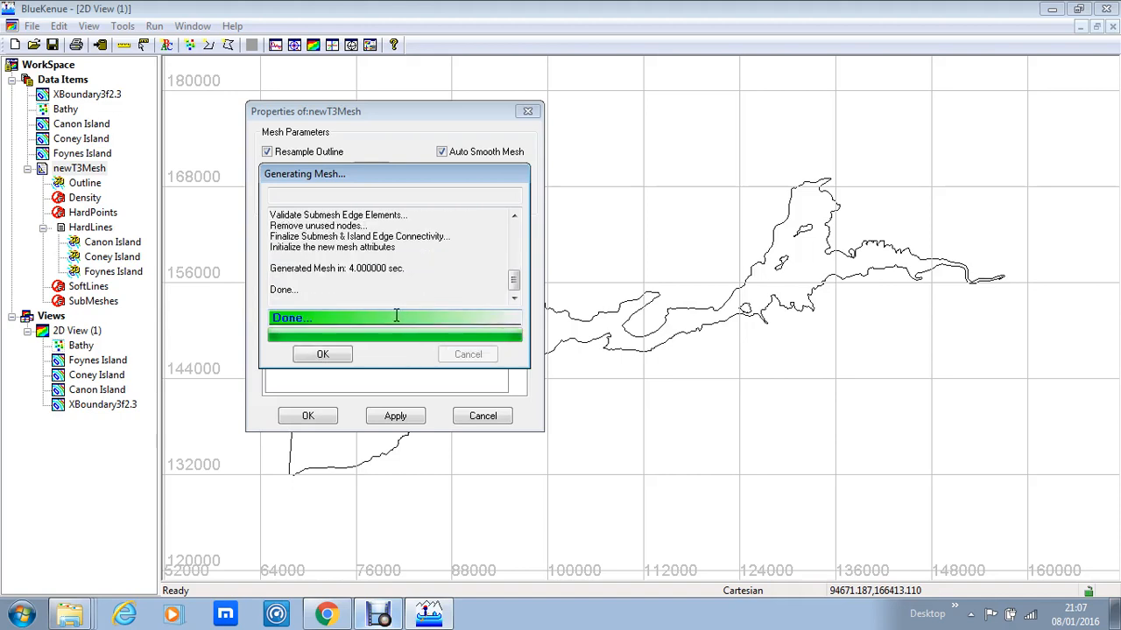
{"action": "left_click", "coordinate": [324, 355]}
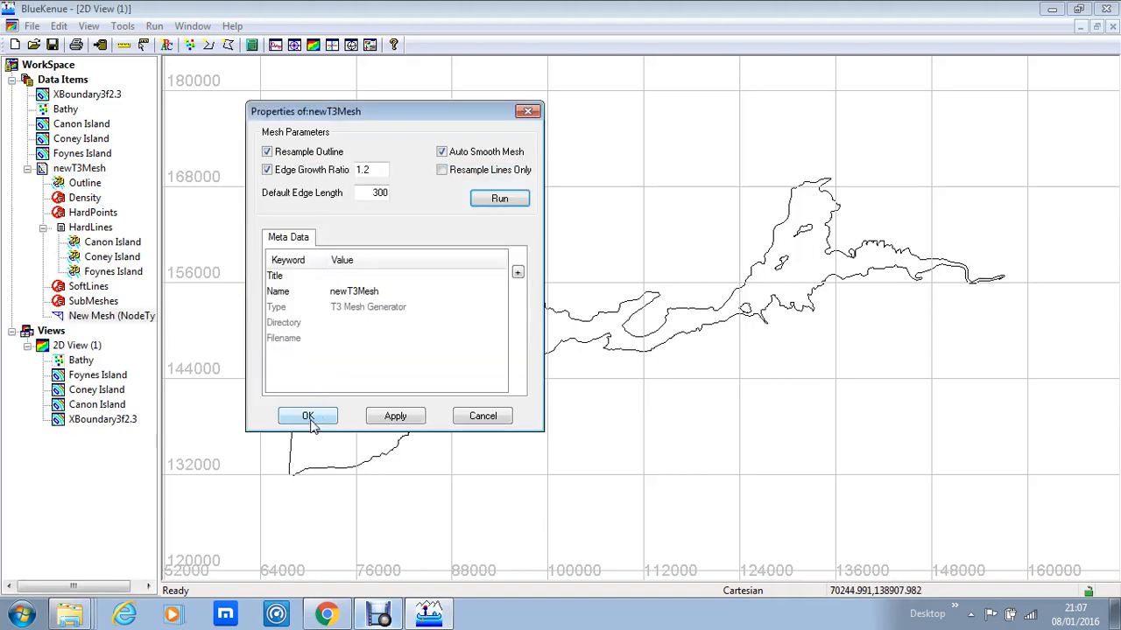
{"action": "left_click", "coordinate": [312, 418]}
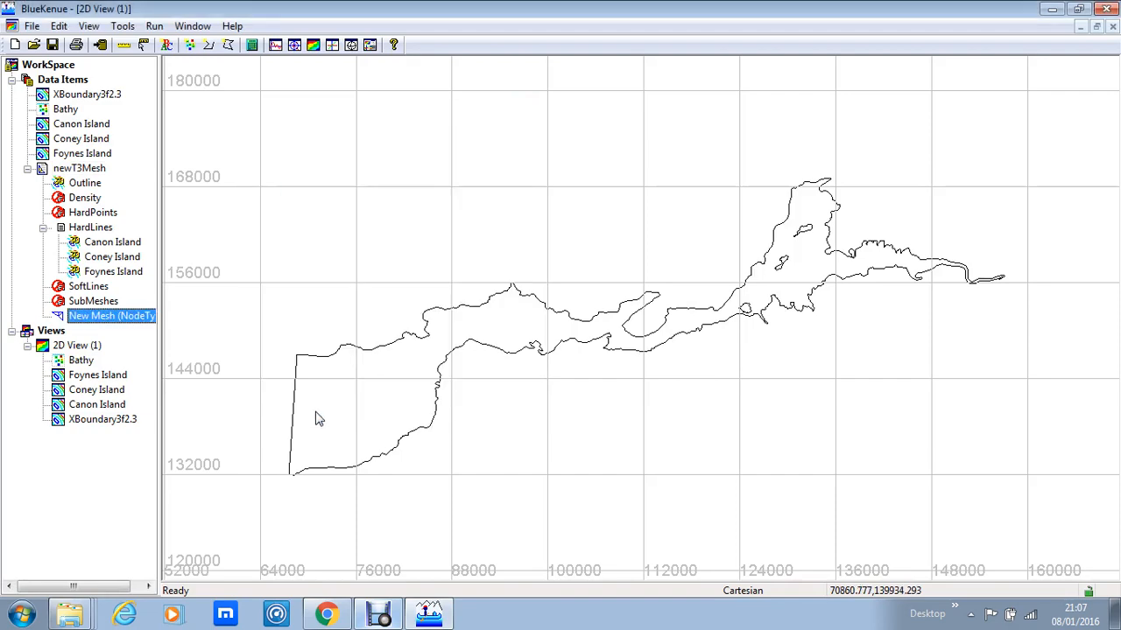
{"action": "left_click", "coordinate": [79, 347]}
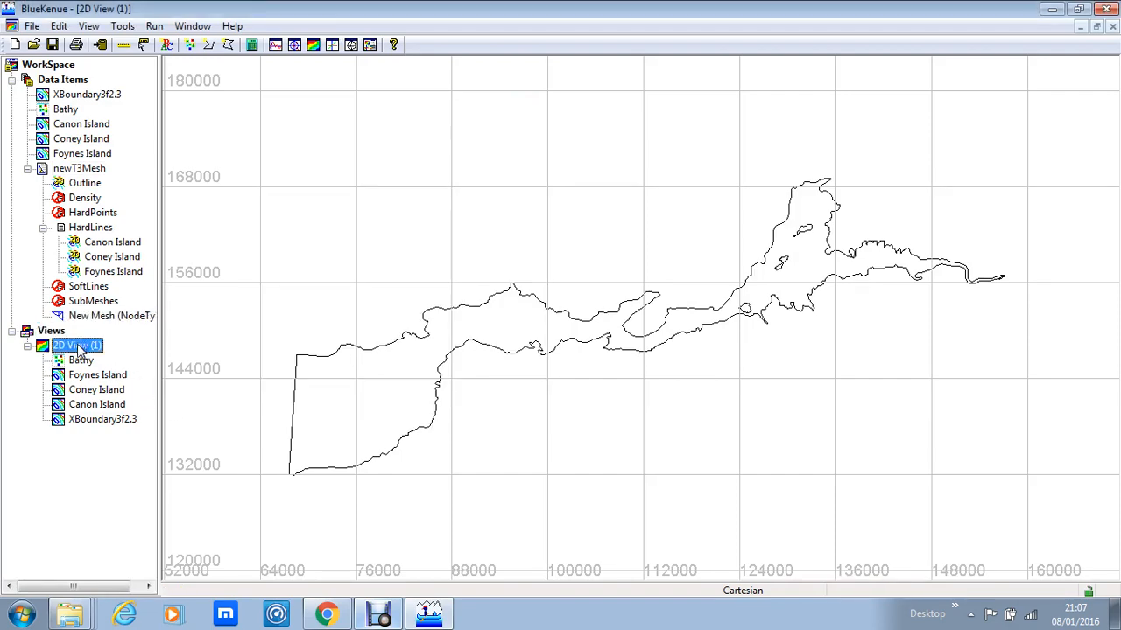
{"action": "left_click_drag", "start_coordinate": [79, 348], "coordinate": [79, 349]}
{"action": "left_click", "coordinate": [355, 432]}
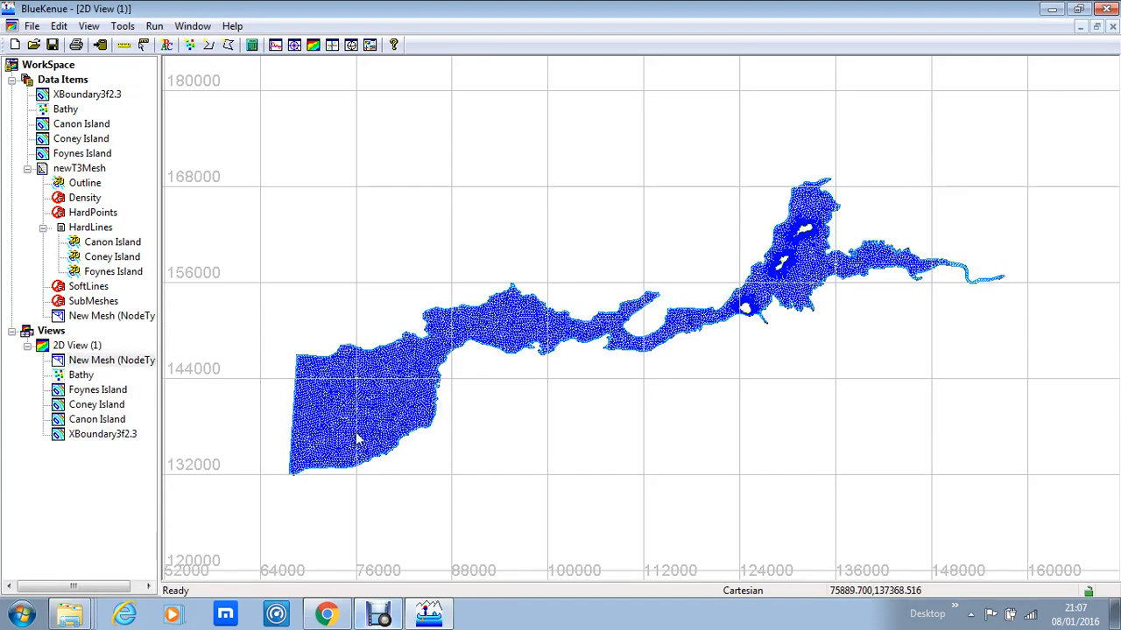
Examine the finer mesh in the wide western part of the estuary and along its shoreline
{"action": "scroll", "coordinate": [358, 415], "scroll_direction": "up", "scroll_amount": 1}
{"action": "left_click_drag", "start_coordinate": [362, 423], "coordinate": [527, 347]}
{"action": "scroll", "coordinate": [495, 356], "scroll_direction": "up", "scroll_amount": 3}
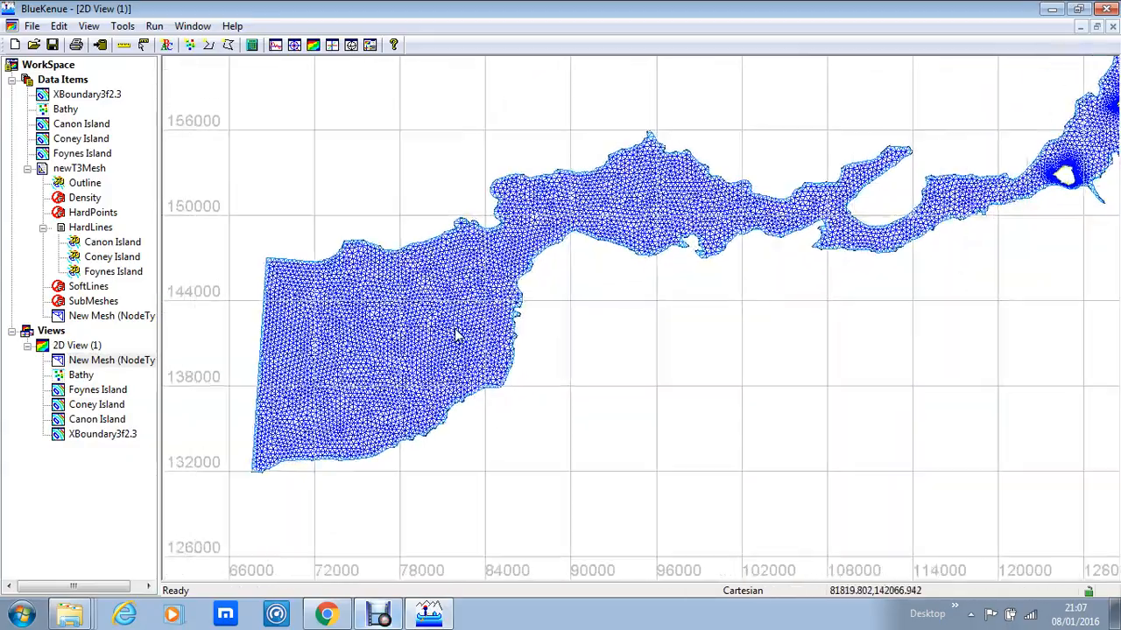
{"action": "left_click_drag", "start_coordinate": [392, 372], "coordinate": [525, 367]}
{"action": "scroll", "coordinate": [494, 365], "scroll_direction": "up", "scroll_amount": 2}
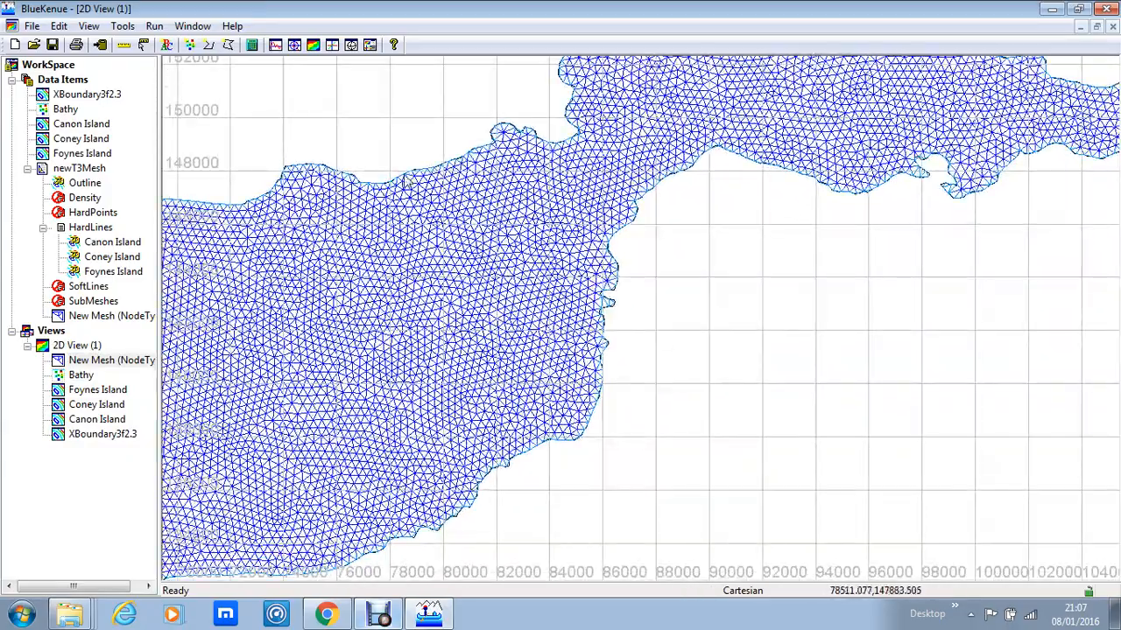
{"action": "scroll", "coordinate": [741, 253], "scroll_direction": "down", "scroll_amount": 2}
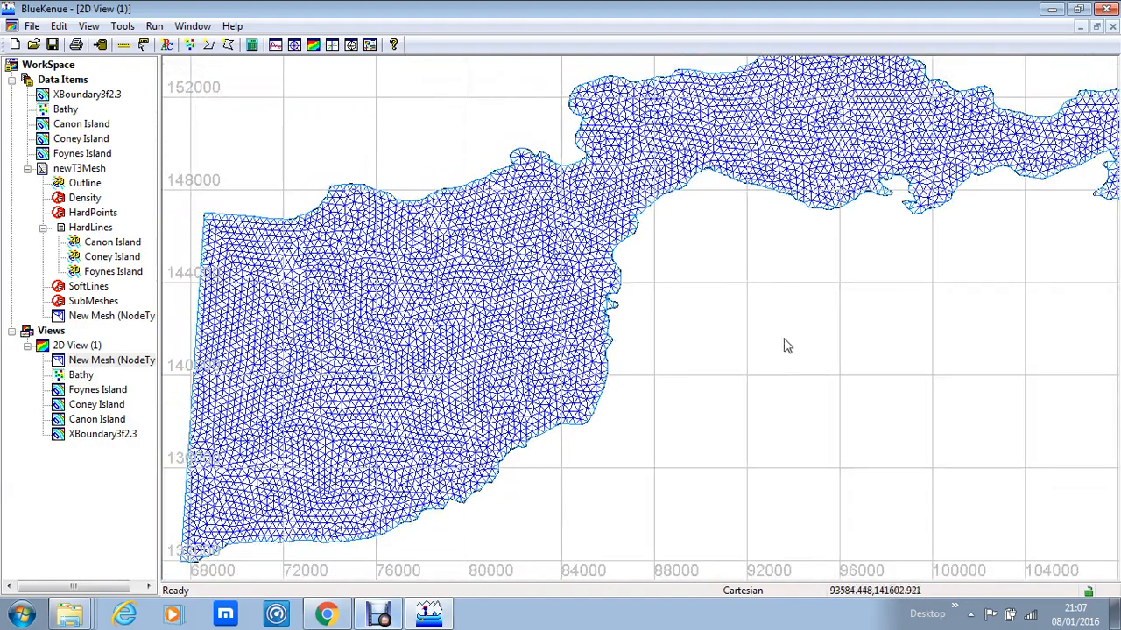
Examine the finer mesh along the estuary's middle channel and inside the narrow inlet beside the southernmost island
{"action": "scroll", "coordinate": [937, 292], "scroll_direction": "down", "scroll_amount": 2}
{"action": "left_click_drag", "start_coordinate": [938, 292], "coordinate": [675, 350]}
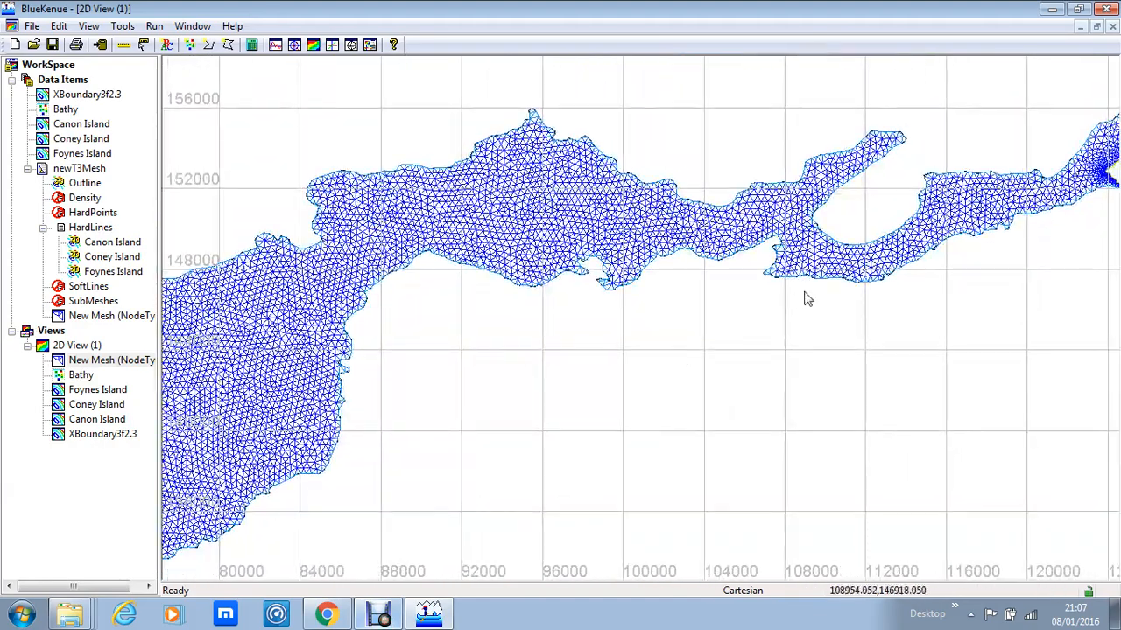
{"action": "scroll", "coordinate": [844, 300], "scroll_direction": "down", "scroll_amount": 1}
{"action": "left_click_drag", "start_coordinate": [915, 263], "coordinate": [620, 339]}
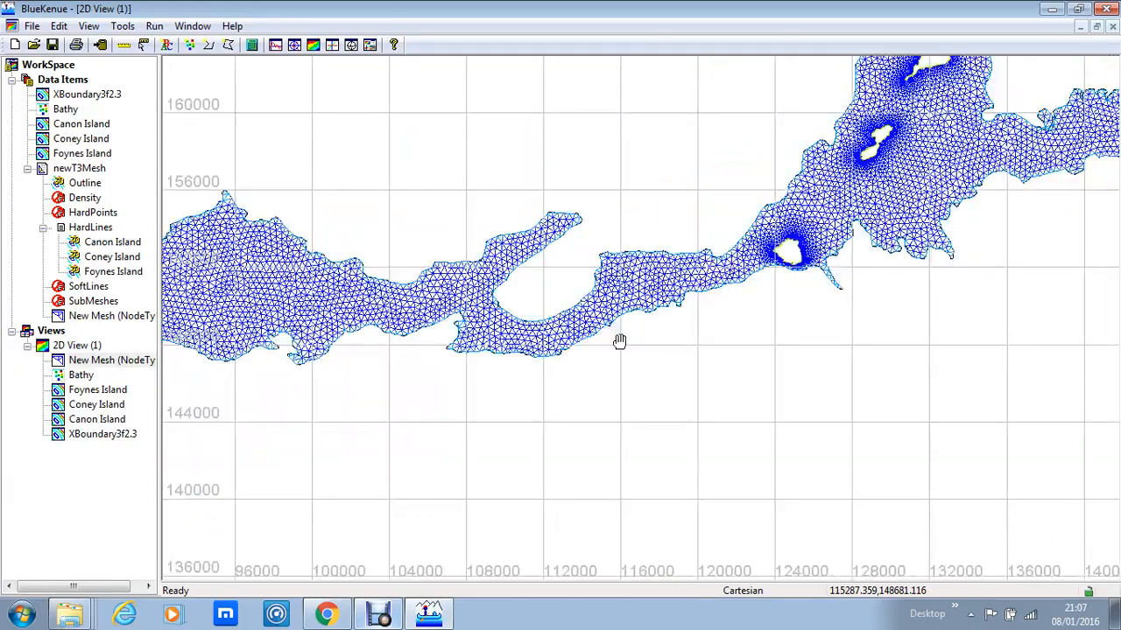
{"action": "scroll", "coordinate": [752, 270], "scroll_direction": "up", "scroll_amount": 3}
{"action": "scroll", "coordinate": [812, 282], "scroll_direction": "up", "scroll_amount": 1}
{"action": "scroll", "coordinate": [933, 311], "scroll_direction": "up", "scroll_amount": 1}
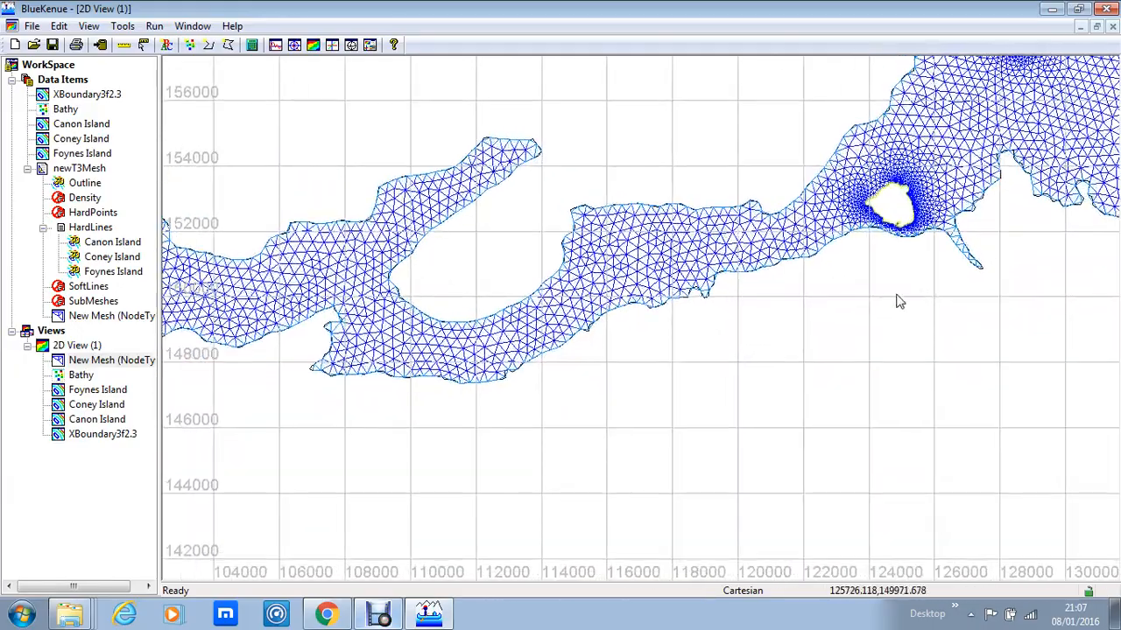
{"action": "left_click_drag", "start_coordinate": [899, 300], "coordinate": [609, 332]}
{"action": "scroll", "coordinate": [613, 328], "scroll_direction": "up", "scroll_amount": 4}
{"action": "scroll", "coordinate": [618, 307], "scroll_direction": "up", "scroll_amount": 2}
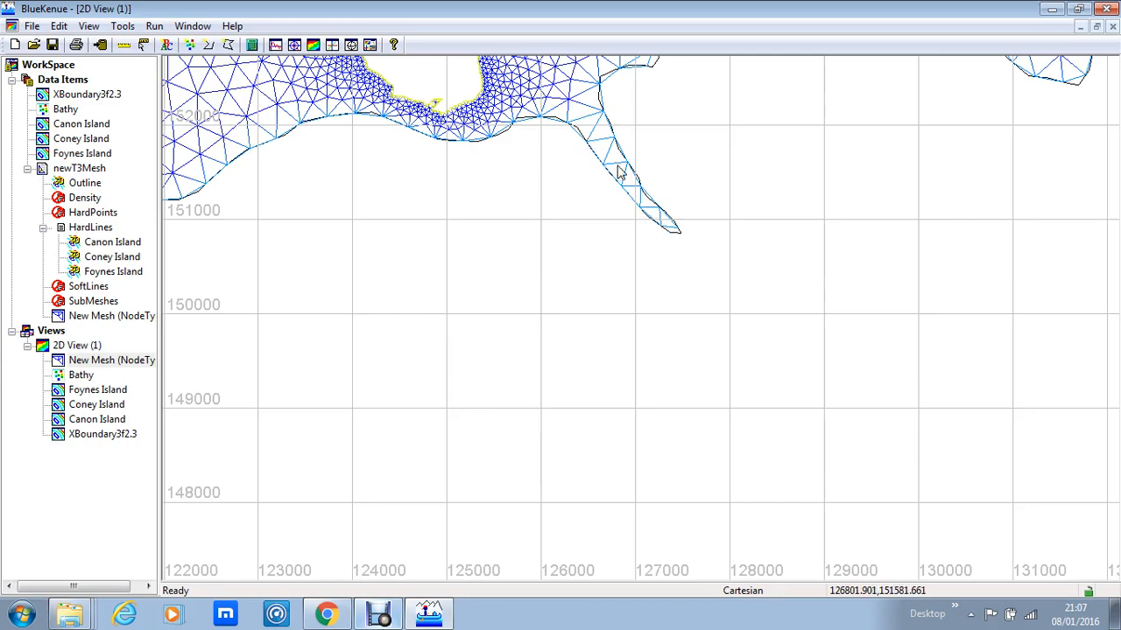
{"action": "scroll", "coordinate": [750, 219], "scroll_direction": "down", "scroll_amount": 5}
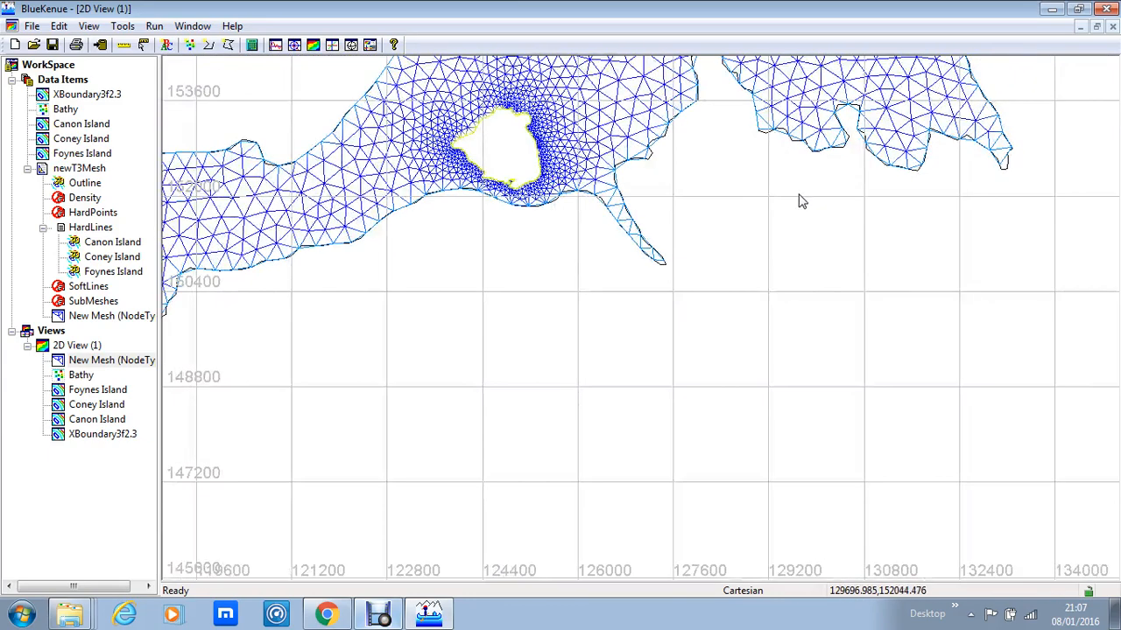
Examine the mesh along the eastern arm and its narrow winding river channel, and compare its density across the whole estuary
{"action": "scroll", "coordinate": [800, 182], "scroll_direction": "down", "scroll_amount": 2}
{"action": "left_click_drag", "start_coordinate": [809, 143], "coordinate": [616, 334]}
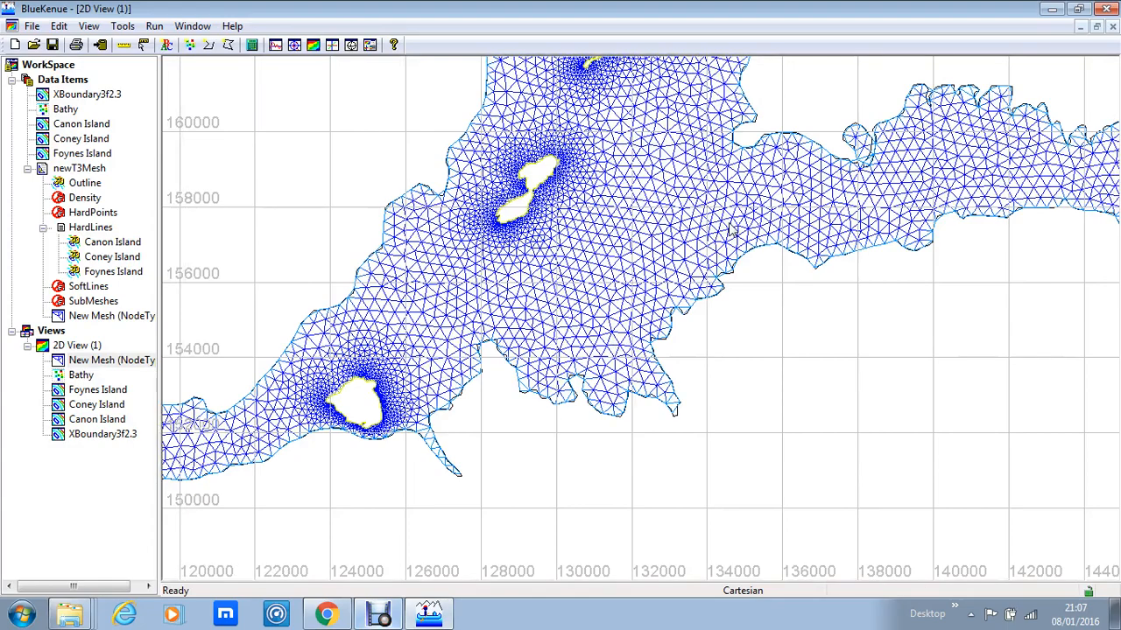
{"action": "scroll", "coordinate": [730, 225], "scroll_direction": "down", "scroll_amount": 2}
{"action": "left_click_drag", "start_coordinate": [814, 267], "coordinate": [504, 278]}
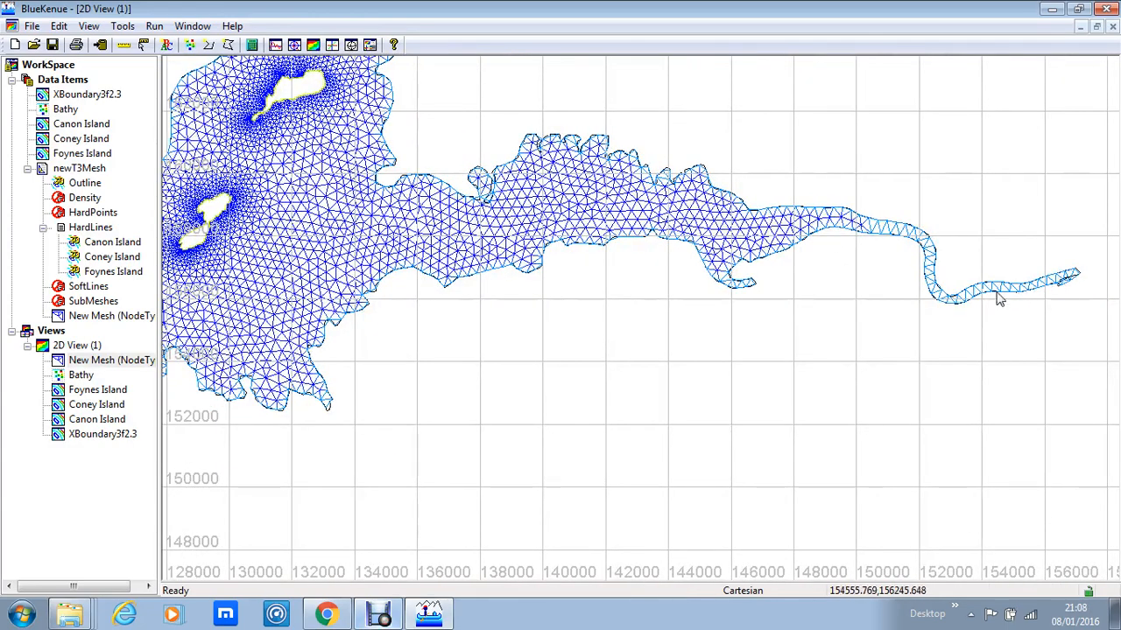
{"action": "scroll", "coordinate": [420, 308], "scroll_direction": "down", "scroll_amount": 3}
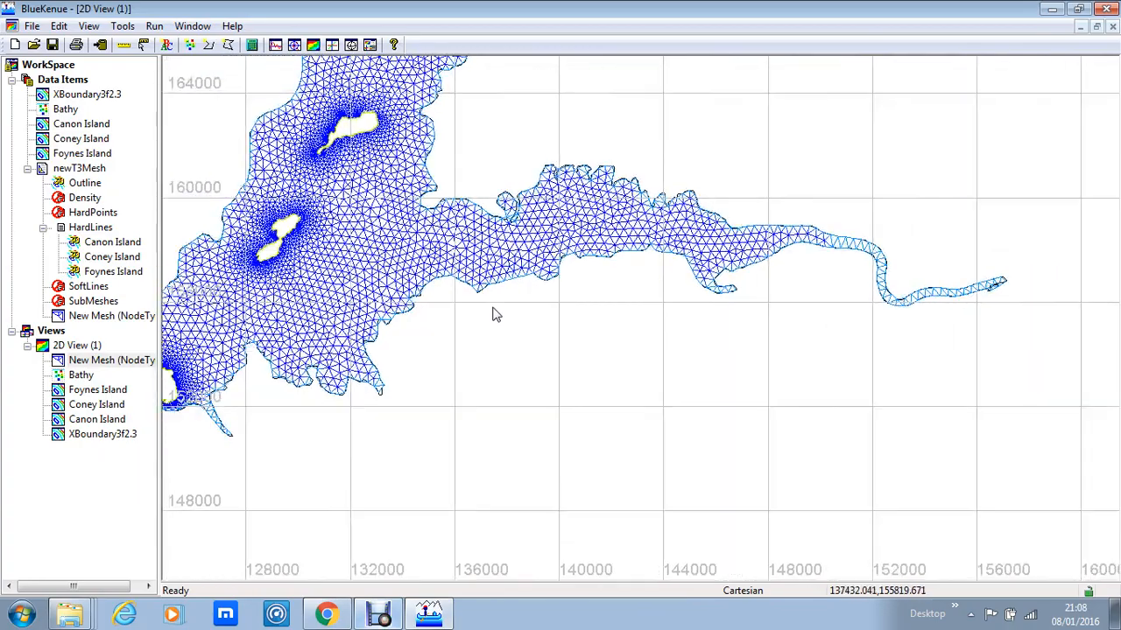
{"action": "left_click_drag", "start_coordinate": [354, 313], "coordinate": [744, 322]}
{"action": "scroll", "coordinate": [745, 321], "scroll_direction": "down", "scroll_amount": 2}
{"action": "scroll", "coordinate": [745, 322], "scroll_direction": "down", "scroll_amount": 2}
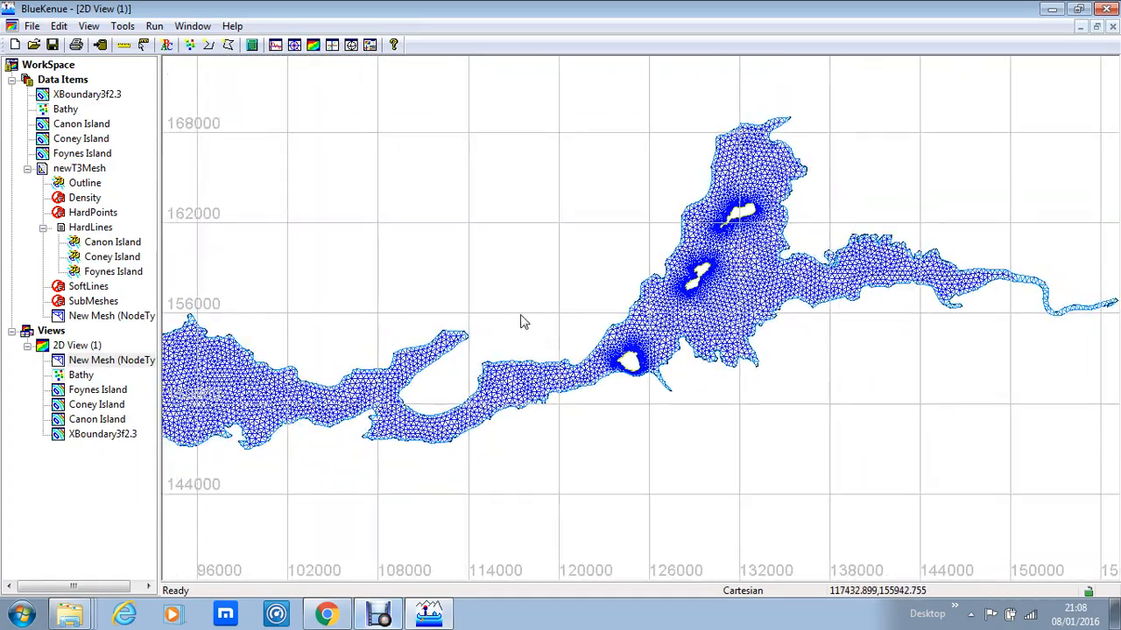
{"action": "left_click_drag", "start_coordinate": [522, 320], "coordinate": [782, 310]}
{"action": "scroll", "coordinate": [783, 310], "scroll_direction": "down", "scroll_amount": 2}
{"action": "scroll", "coordinate": [603, 300], "scroll_direction": "up", "scroll_amount": 2}
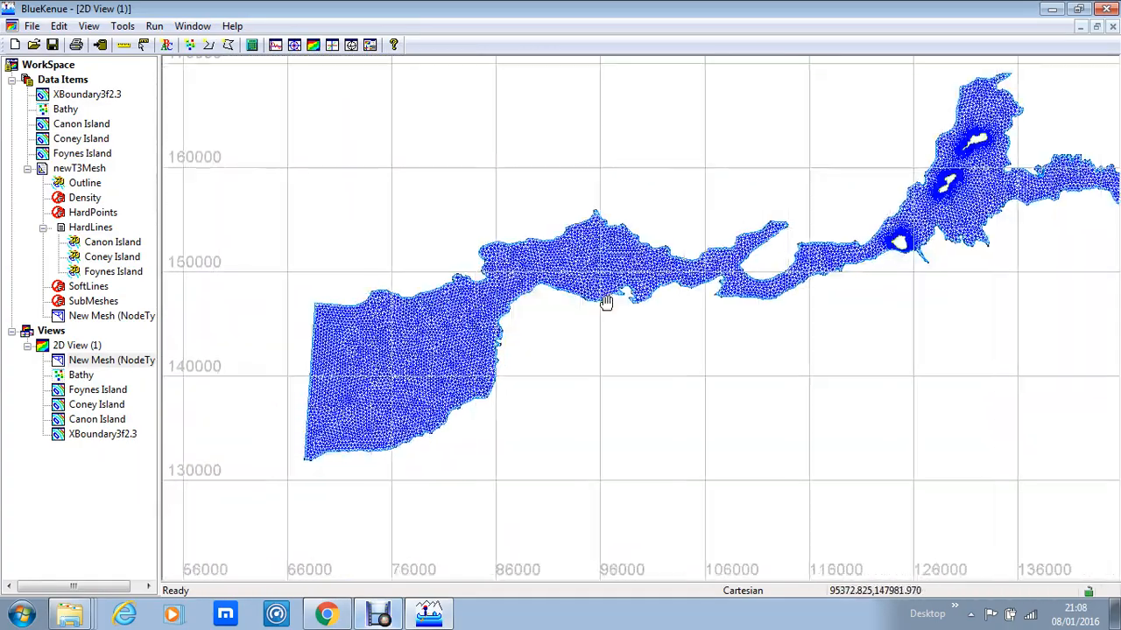
{"action": "scroll", "coordinate": [578, 317], "scroll_direction": "up", "scroll_amount": 1}
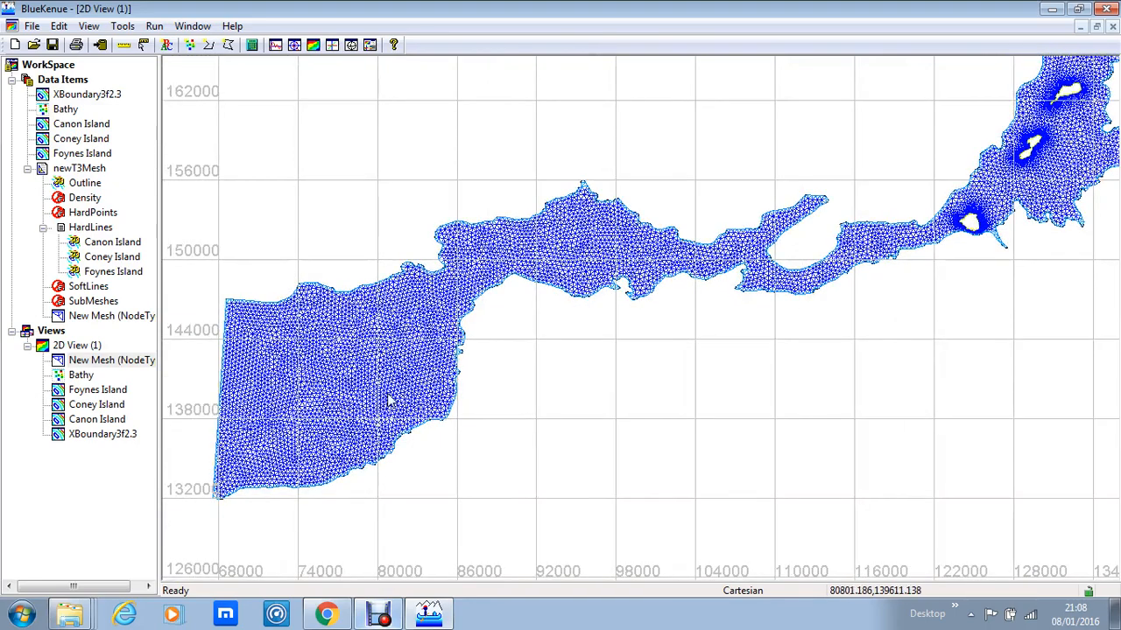